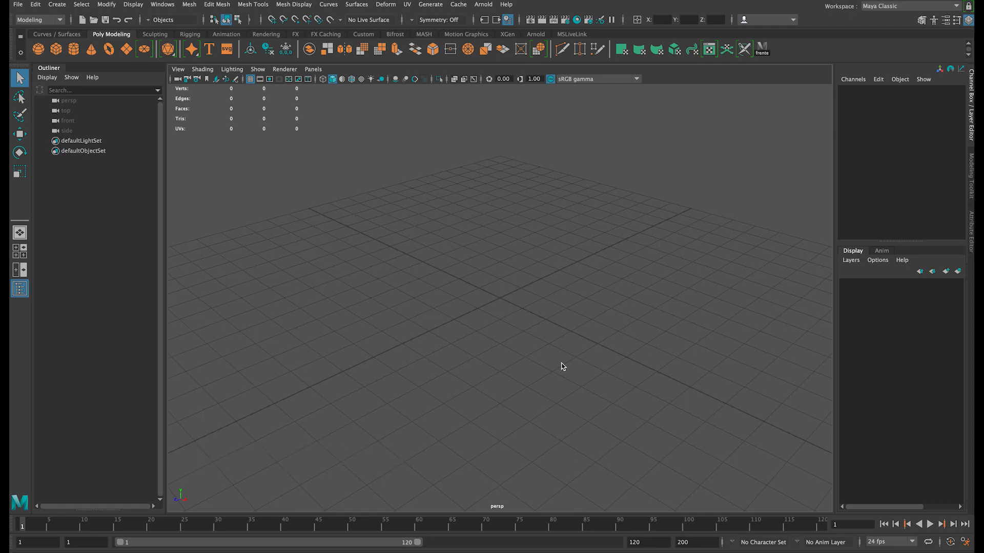
# Create a polygon cube at the origin and set a keyframe on it at frame 1.
pyautogui.click(56, 50)
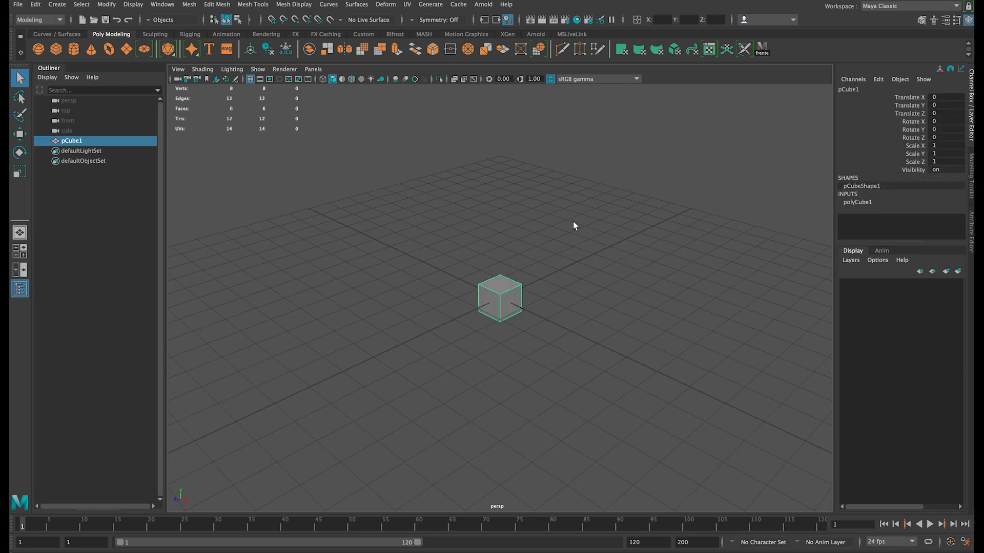
pyautogui.press('w')
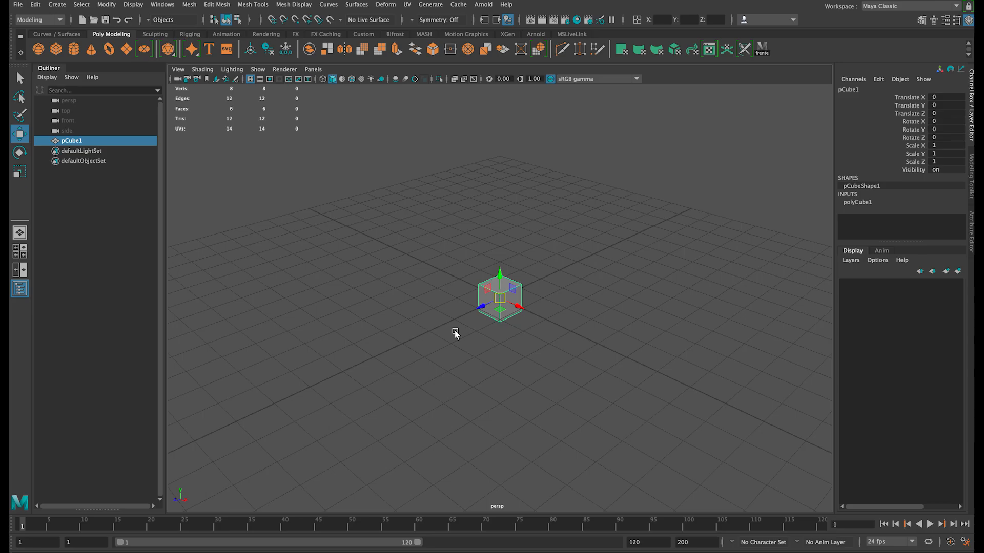
pyautogui.press('+')
pyautogui.press('s')
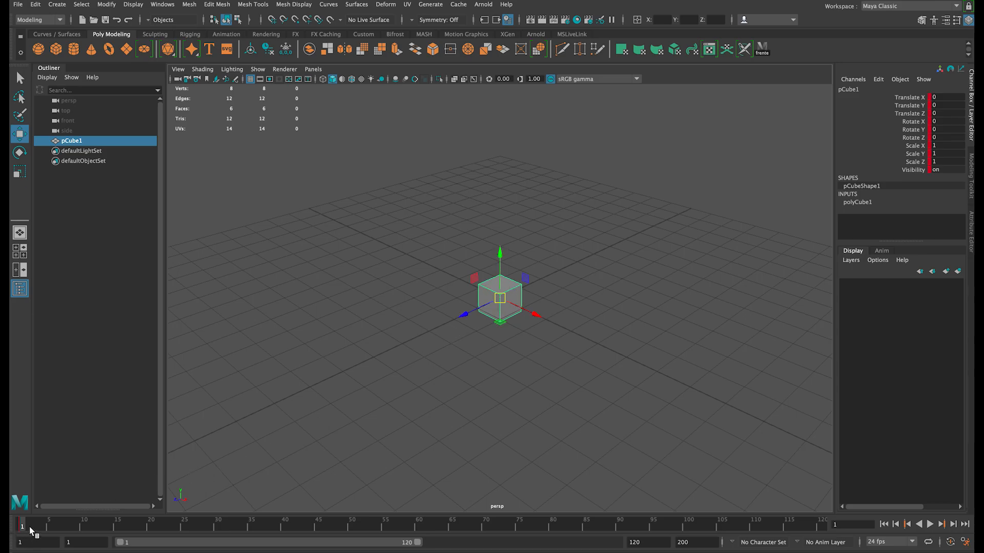
# Keyframe the cube at about 5.33 on Z at frame 55, and shorten the playback range to end at frame 75.
pyautogui.click(385, 522)
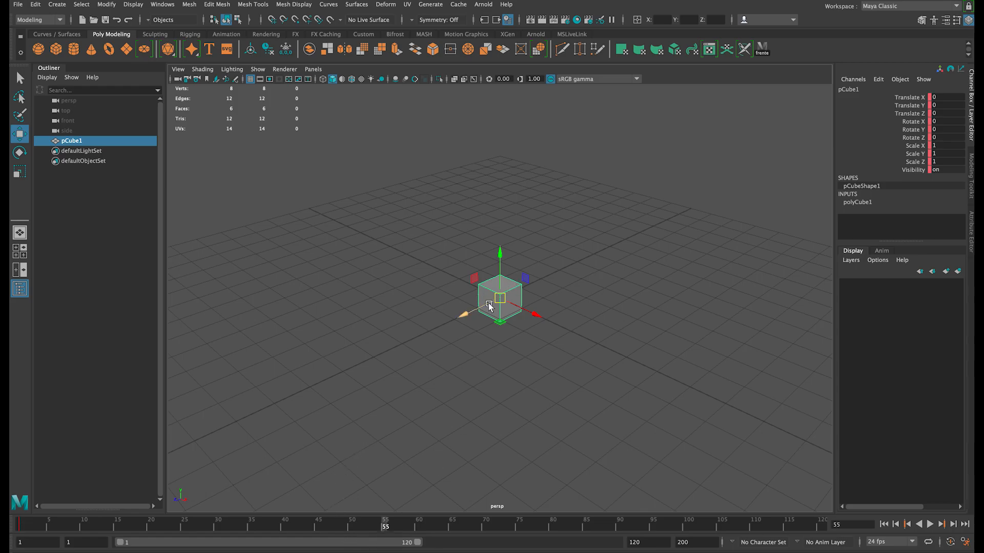
pyautogui.moveTo(463, 316); pyautogui.dragTo(318, 384)
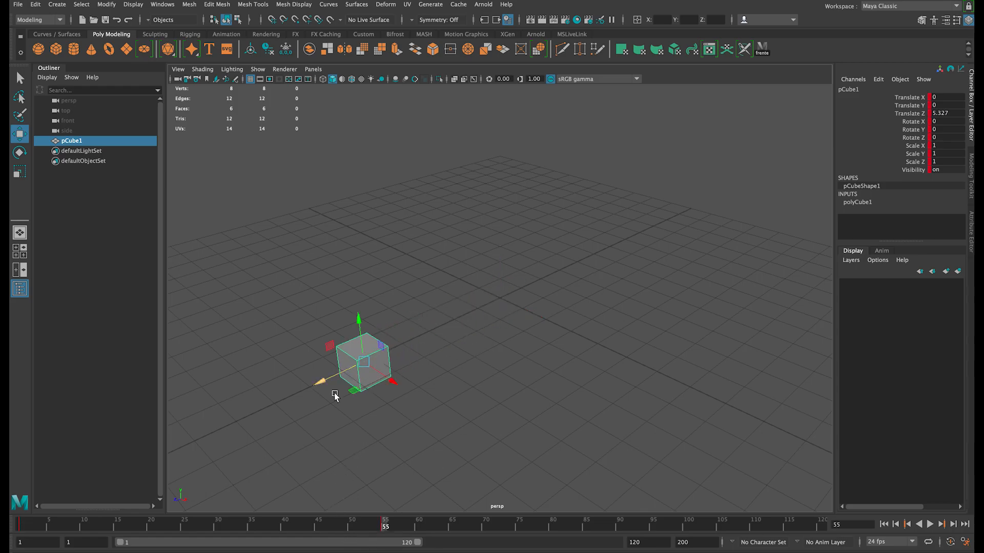
pyautogui.hotkey('alt', 'v')
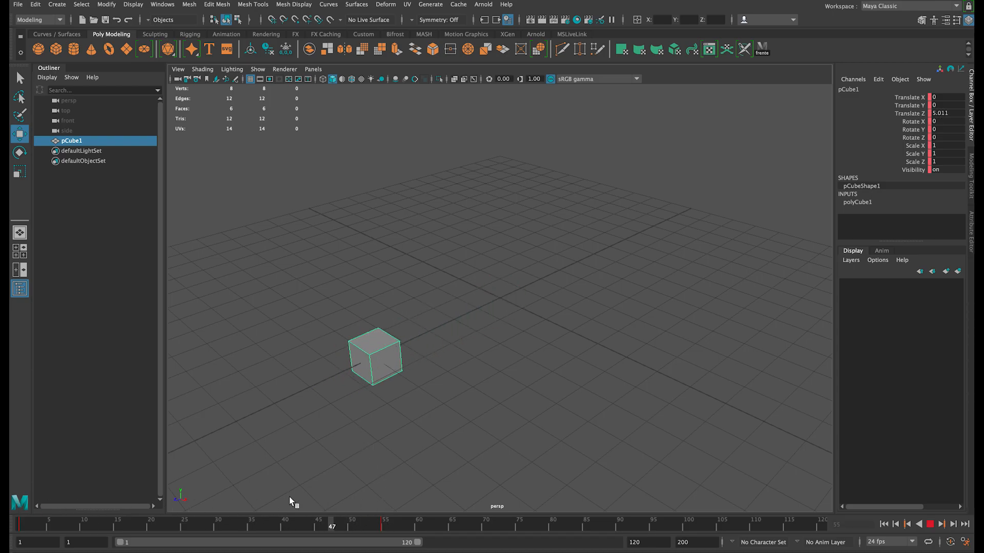
pyautogui.press('Escape')
pyautogui.moveTo(418, 543); pyautogui.dragTo(308, 542)
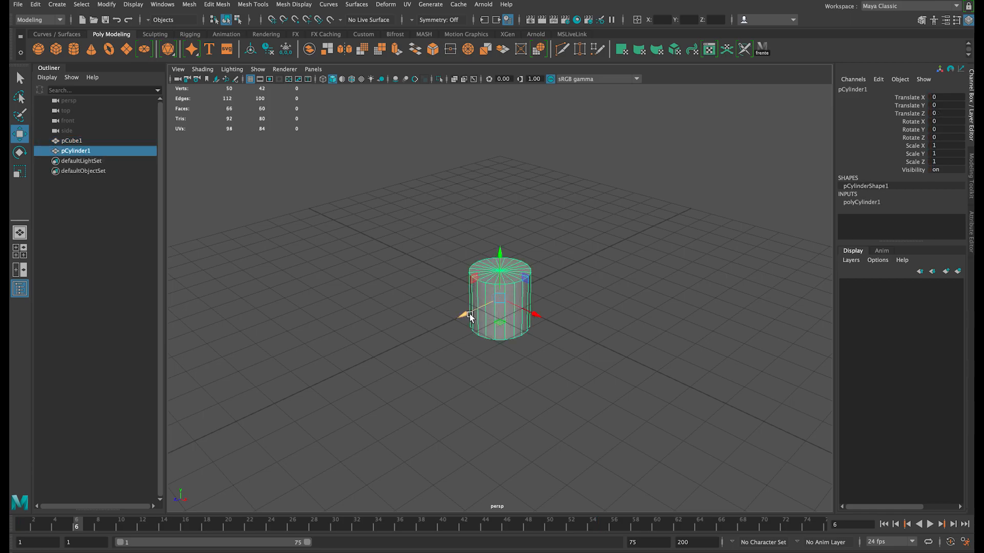
# Move the cylinder to about -4.31 on Z, play the animation and return to the first frame.
pyautogui.moveTo(470, 313); pyautogui.dragTo(559, 275)
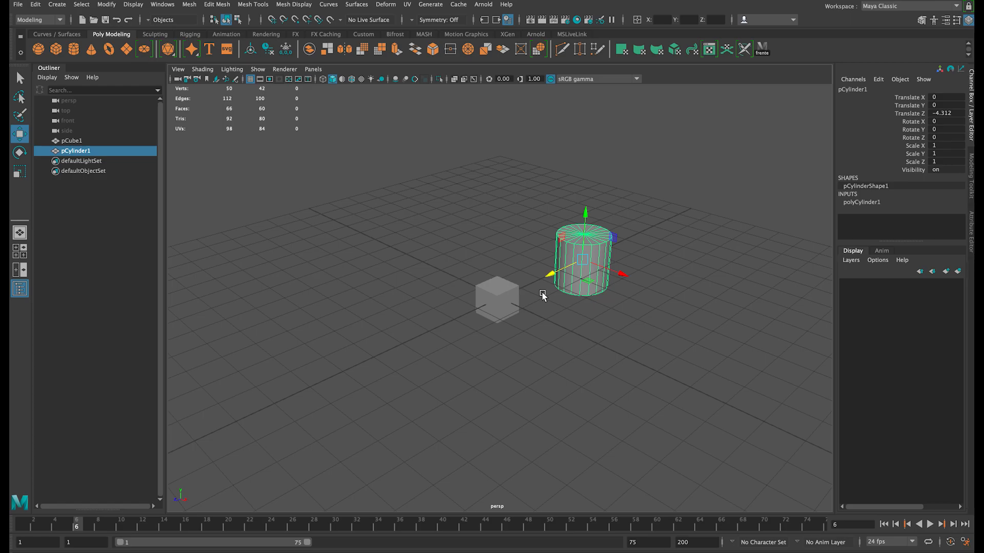
pyautogui.click(930, 524)
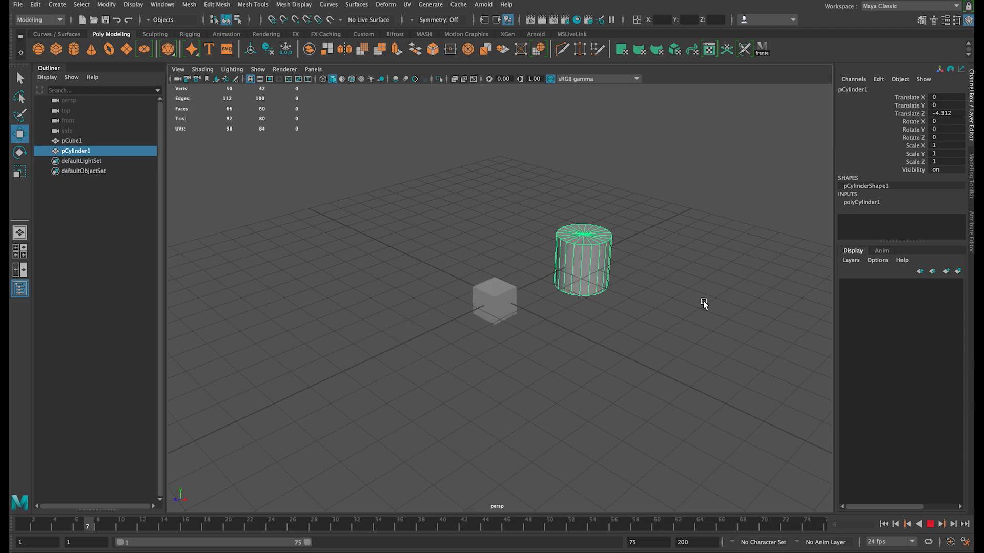
pyautogui.click(930, 524)
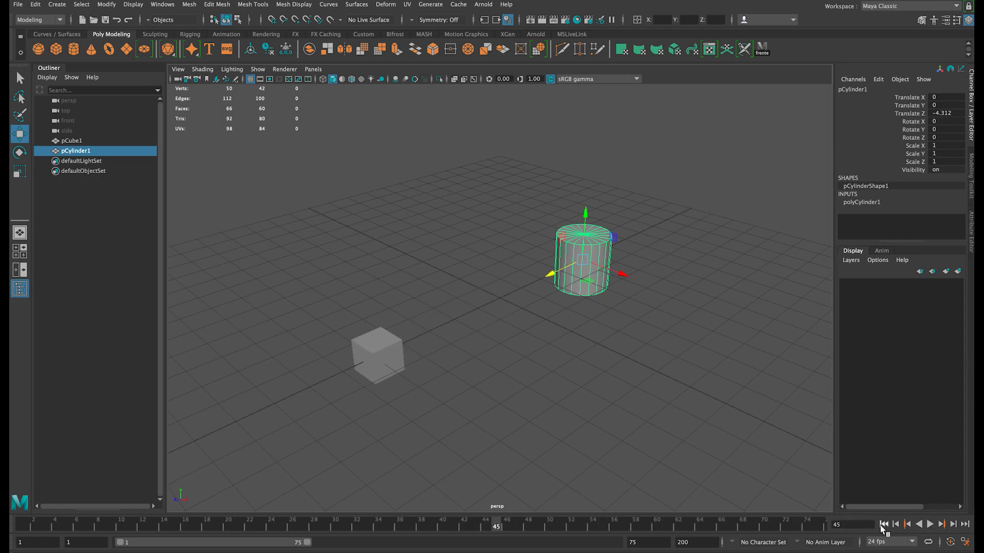
pyautogui.click(883, 524)
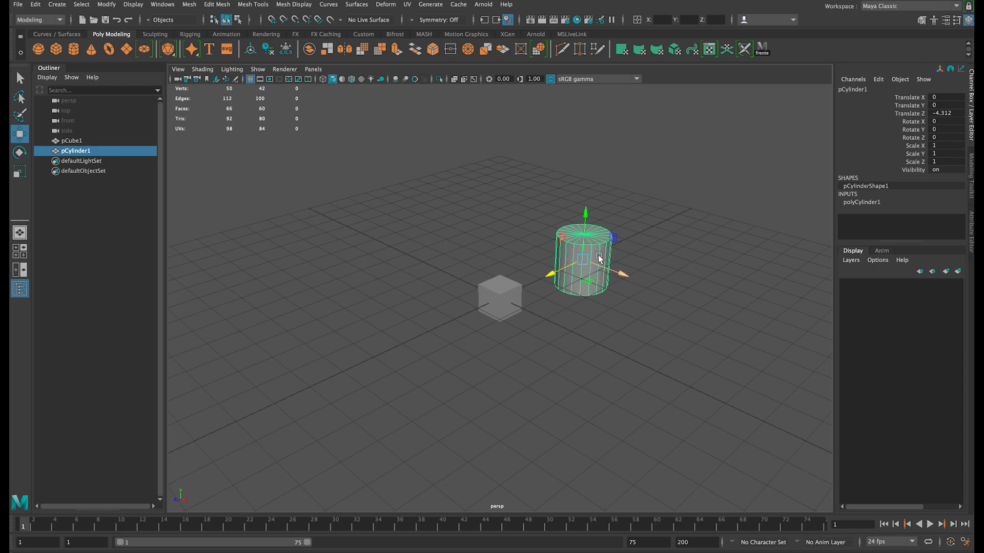
# Play the animation to compare the keyed motion of the cylinder and the cube, returning to frame 1.
pyautogui.click(84, 523)
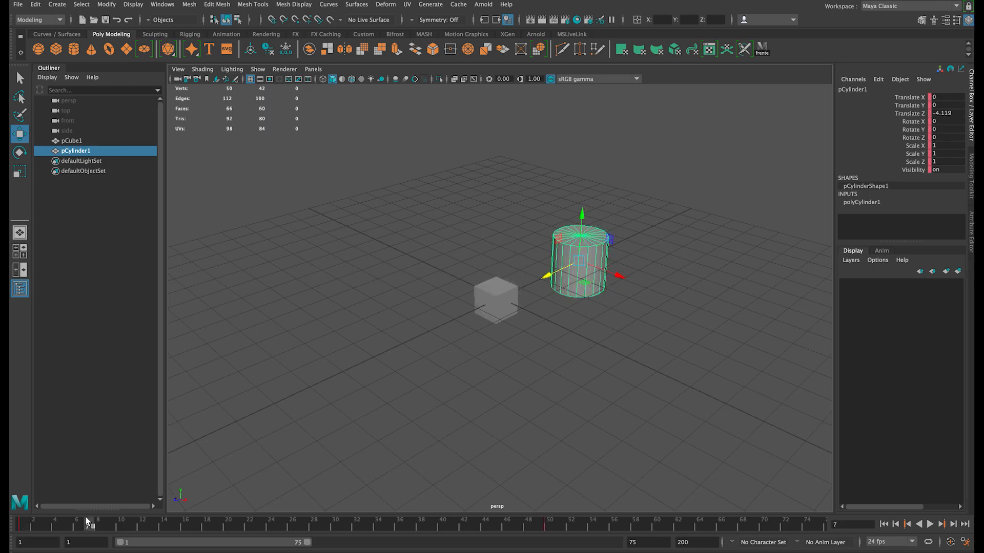
pyautogui.hotkey('alt', 'v')
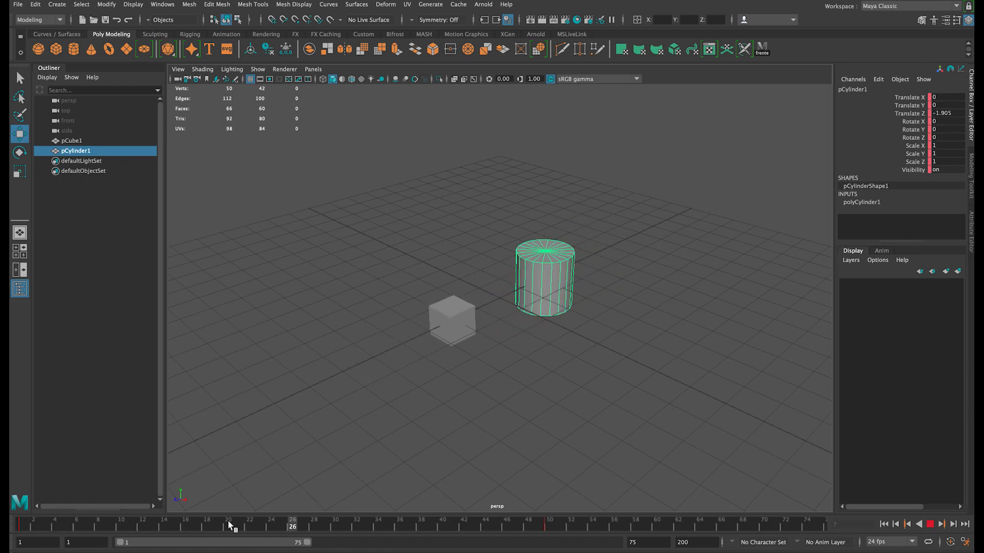
pyautogui.hotkey('alt', 'shift', 'v')
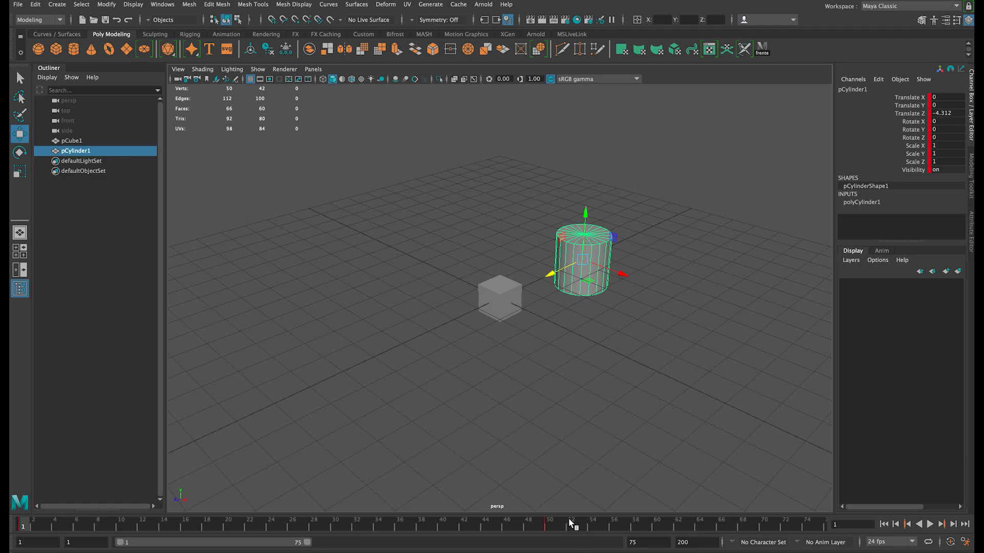
# Delete the cylinder's keyframes over the range from frame 1 to 53 and replay the animation.
pyautogui.keyDown('shift'); pyautogui.moveTo(569, 528); pyautogui.dragTo(23, 525); pyautogui.keyUp('shift')
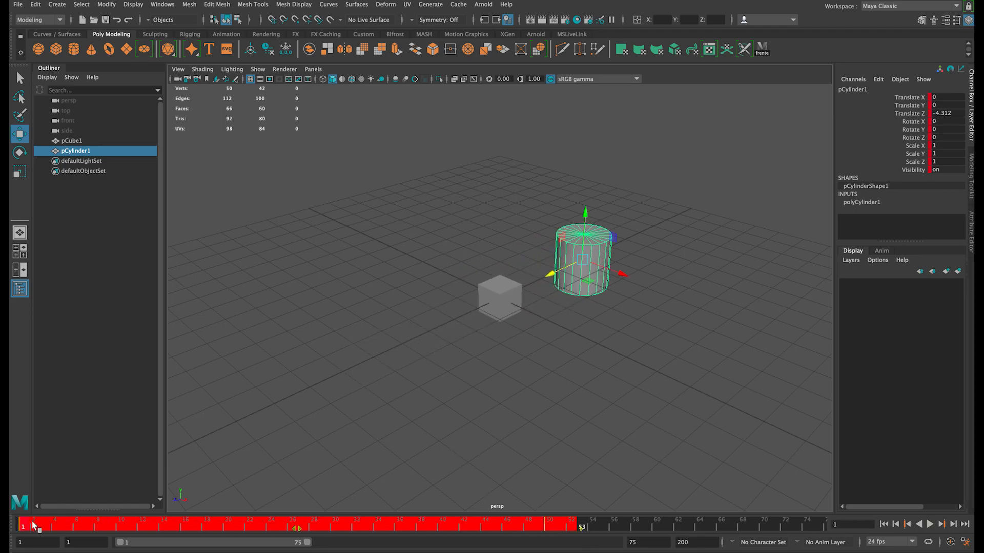
pyautogui.rightClick(54, 528)
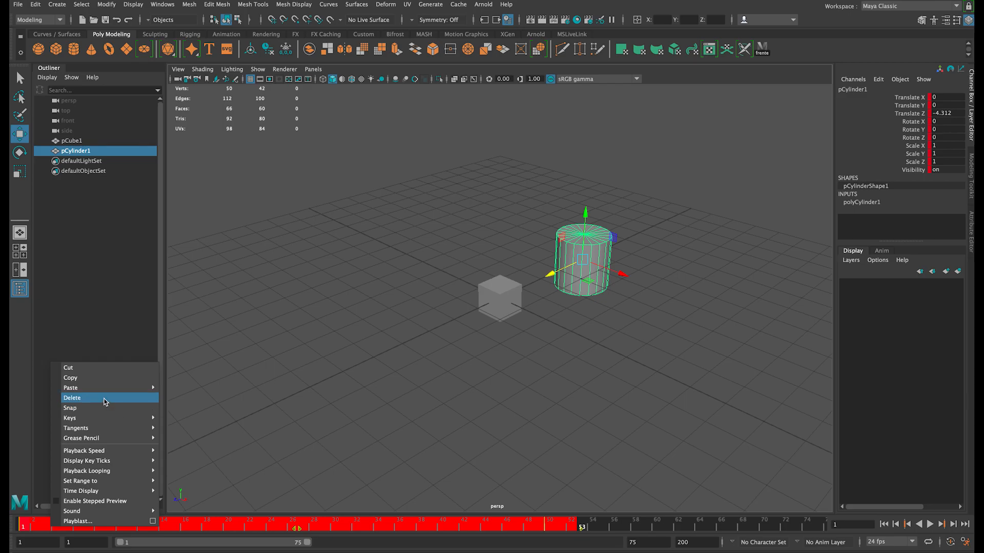
pyautogui.click(105, 399)
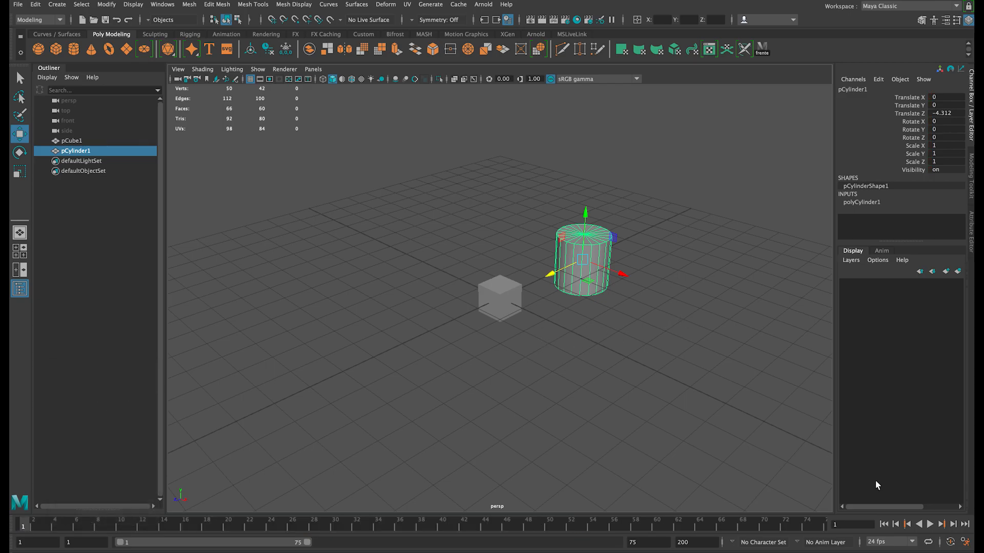
pyautogui.hotkey('alt', 'v')
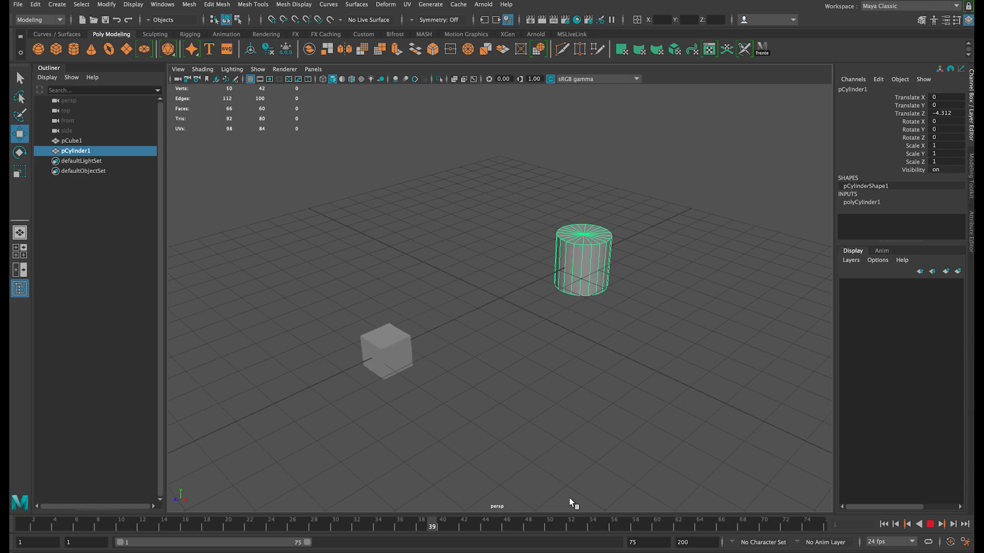
pyautogui.hotkey('alt', 'shift', 'v')
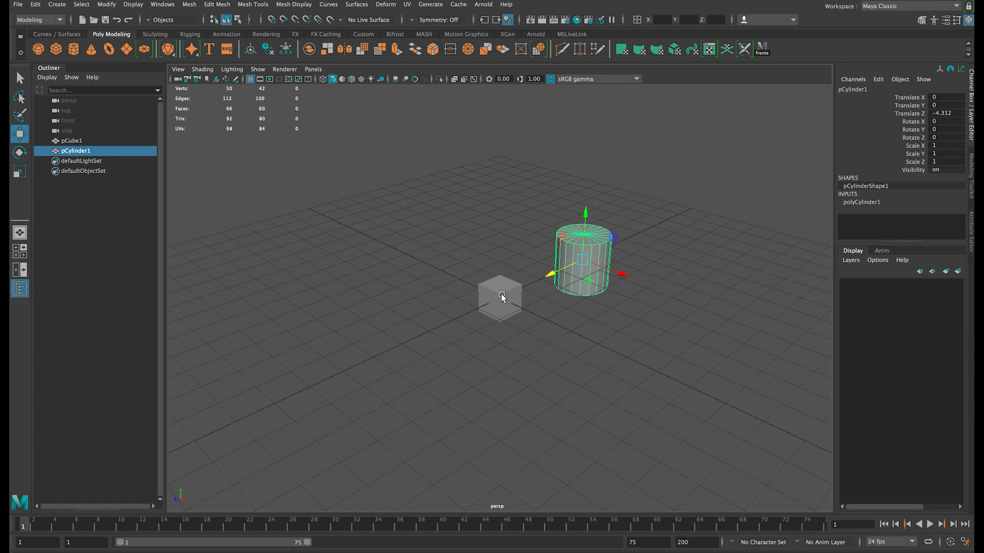
# Parent the cylinder to the cube, checking the link by playback and by expanding the cube's hierarchy.
pyautogui.moveTo(649, 188); pyautogui.dragTo(574, 314)
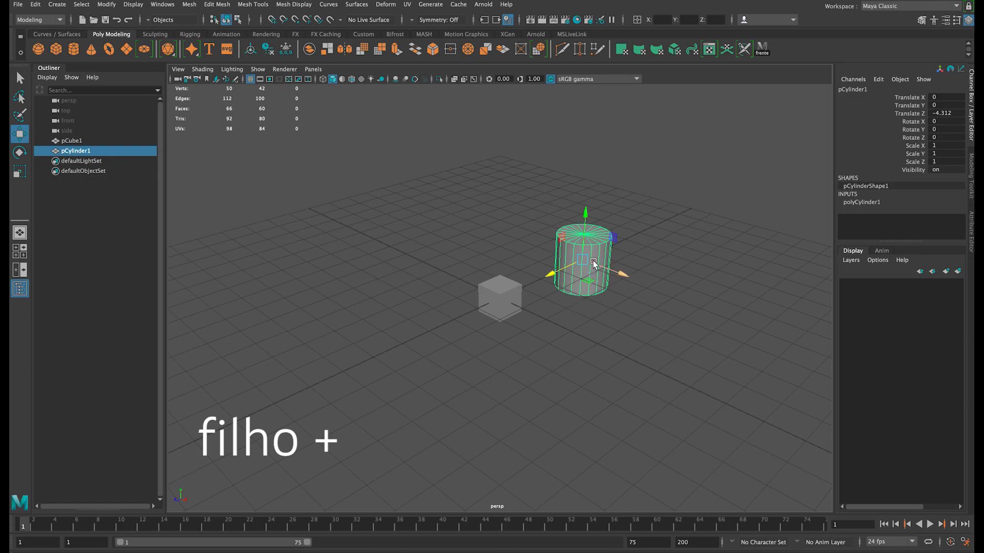
pyautogui.keyDown('shift'); pyautogui.click(506, 285); pyautogui.keyUp('shift')
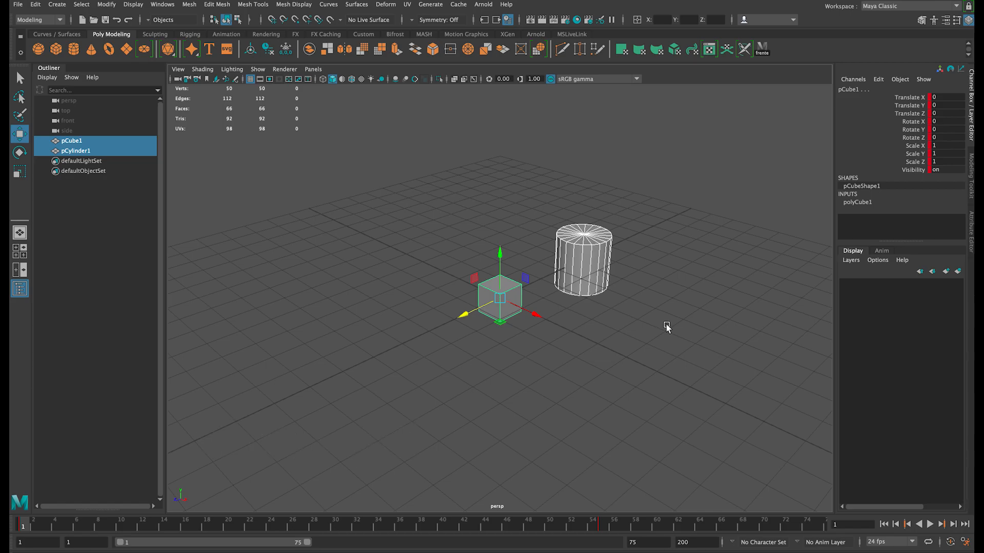
pyautogui.press('p')
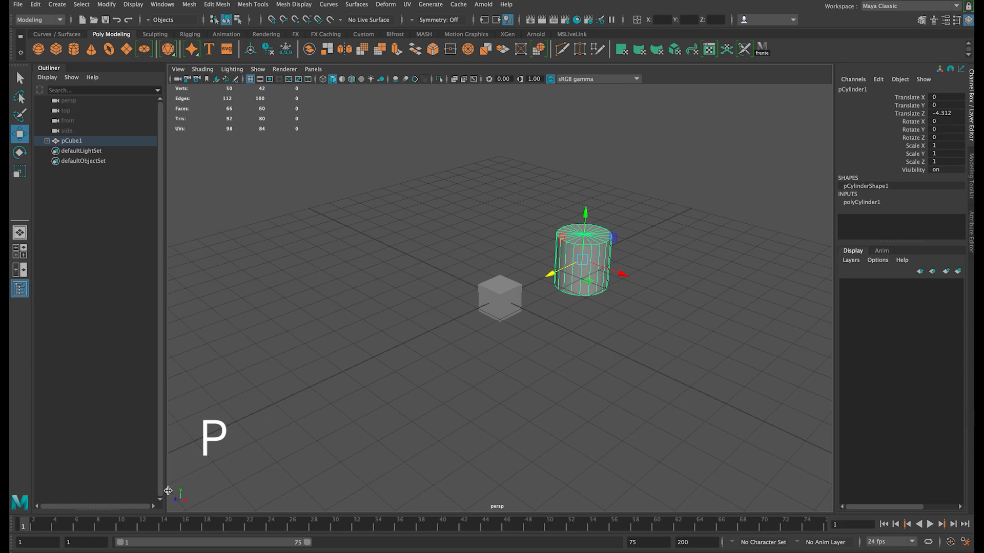
pyautogui.moveTo(44, 523); pyautogui.dragTo(595, 503)
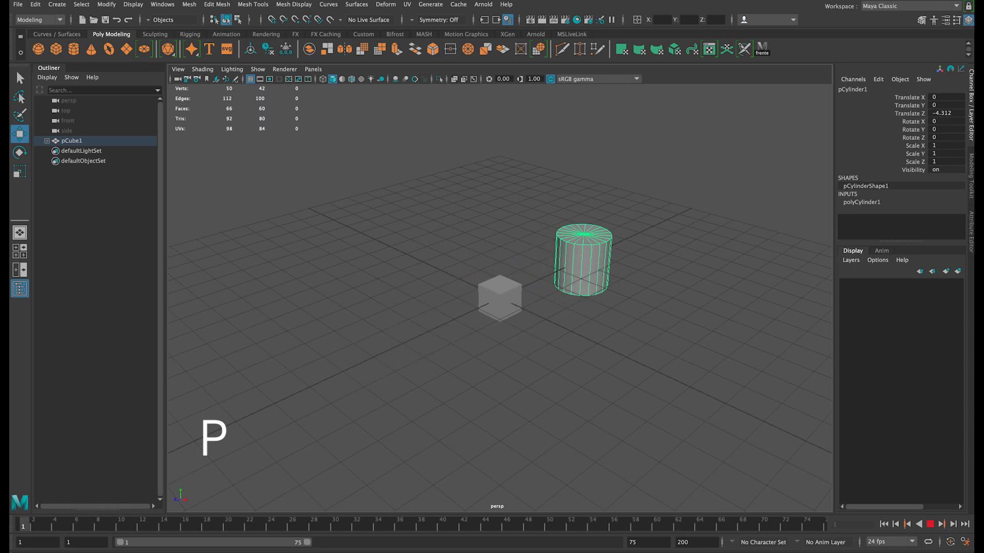
pyautogui.press('Escape')
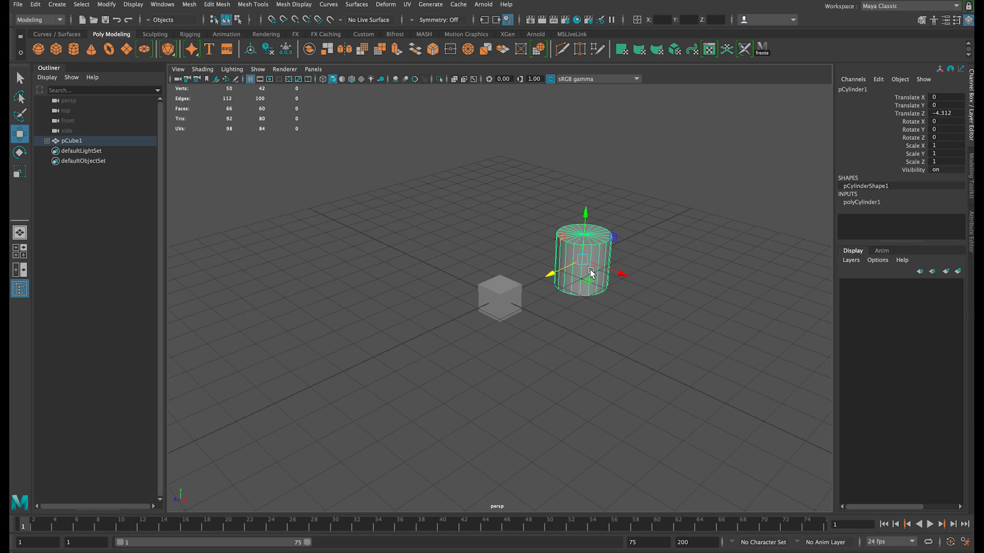
pyautogui.click(47, 141)
pyautogui.click(114, 268)
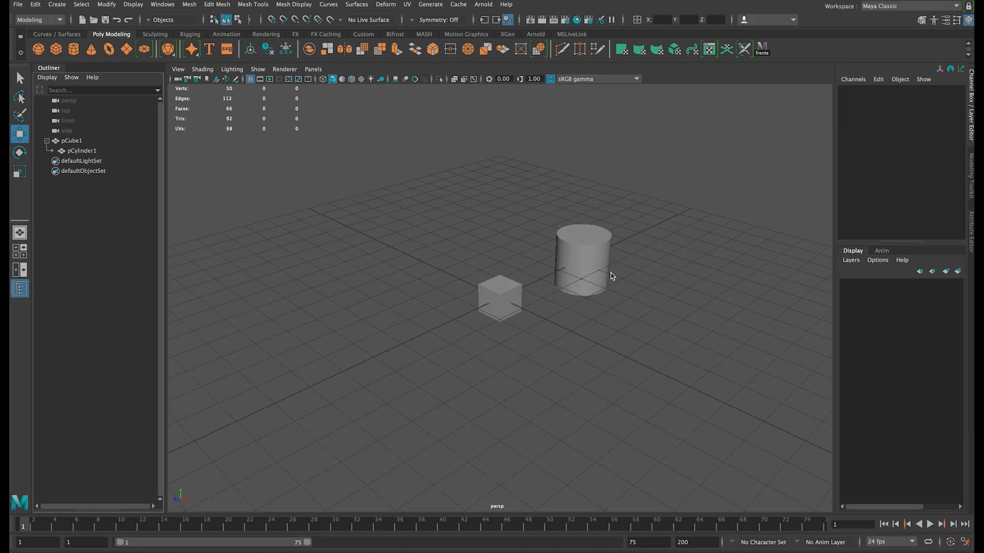
# Unparent the cylinder from the cube and play the animation, returning to the first frame.
pyautogui.moveTo(626, 206); pyautogui.dragTo(568, 306)
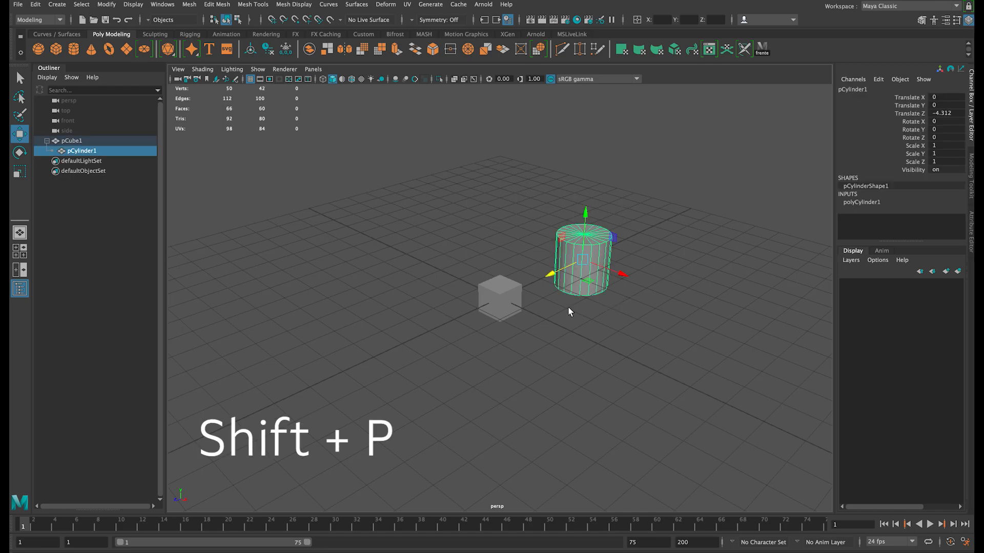
pyautogui.hotkey('shift', 'p')
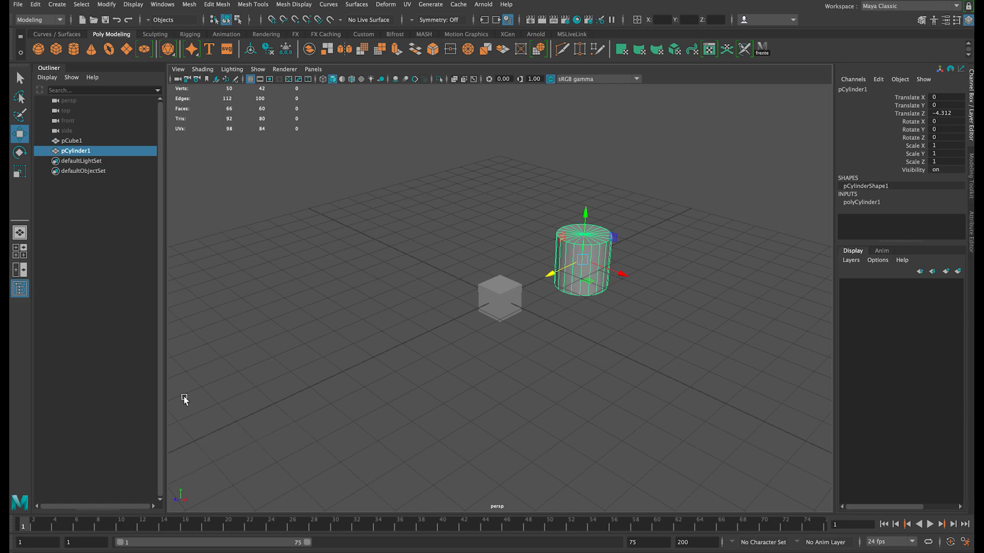
pyautogui.hotkey('alt', 'v')
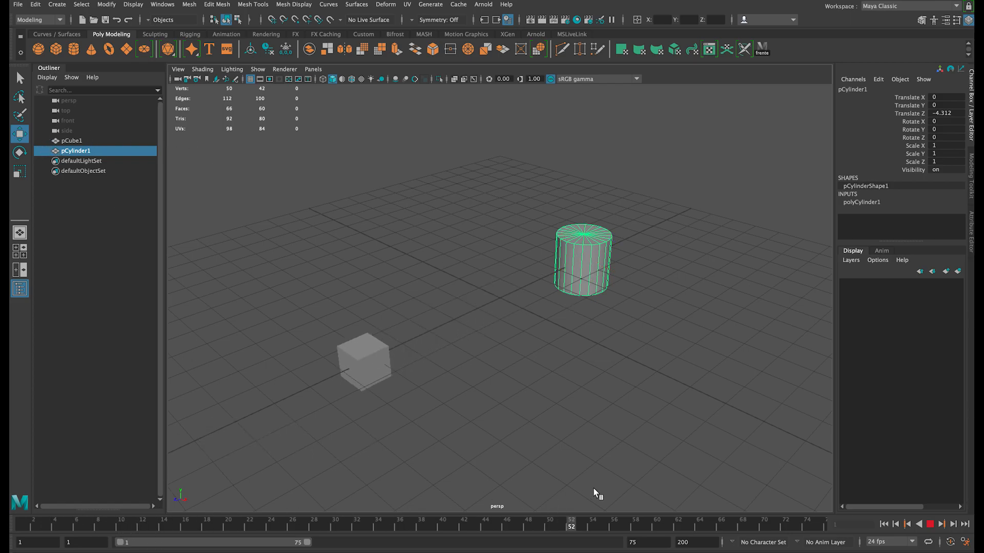
pyautogui.click(22, 524)
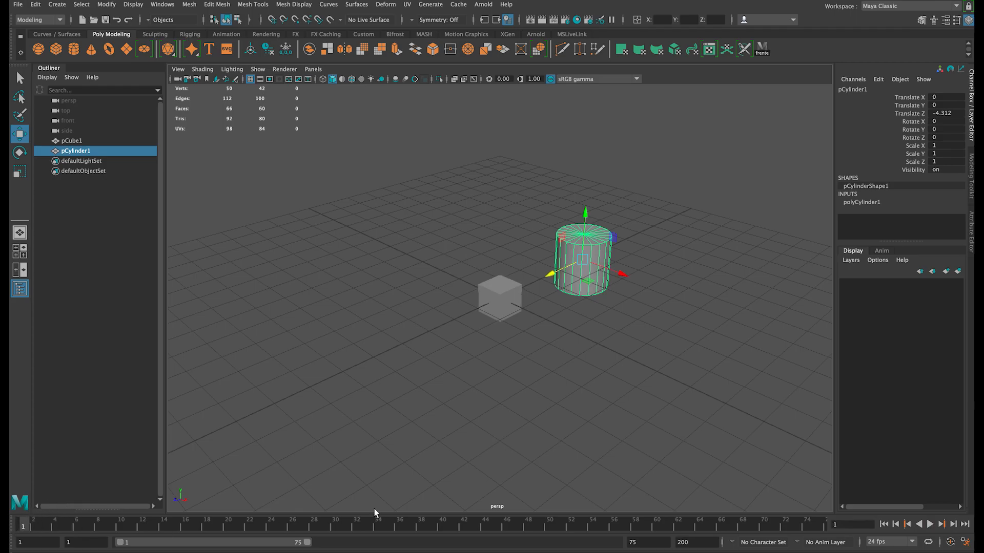
# Parent the cylinder to the cube again and move the cube upward and forward in the YZ plane.
pyautogui.moveTo(644, 197); pyautogui.dragTo(557, 367)
pyautogui.keyDown('shift'); pyautogui.click(507, 306); pyautogui.keyUp('shift')
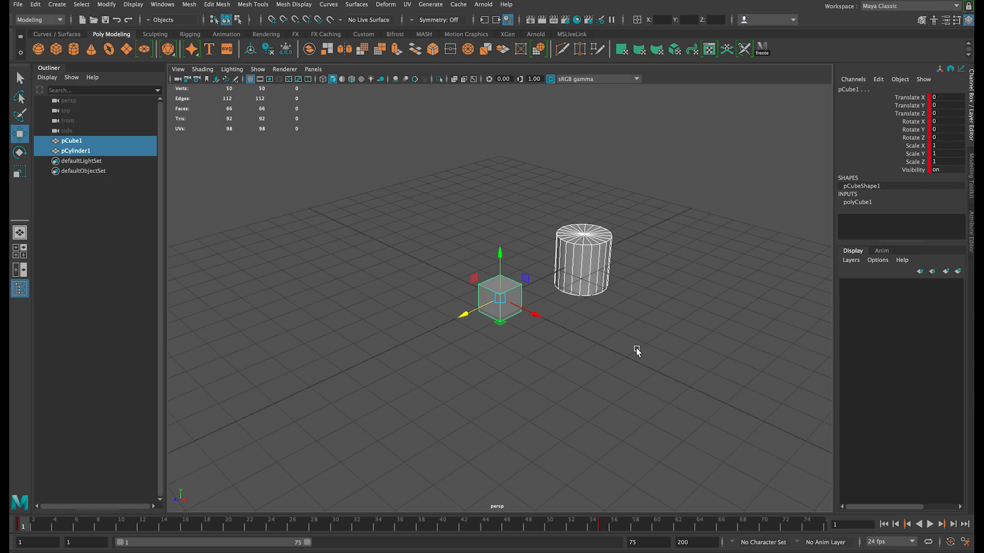
pyautogui.press('p')
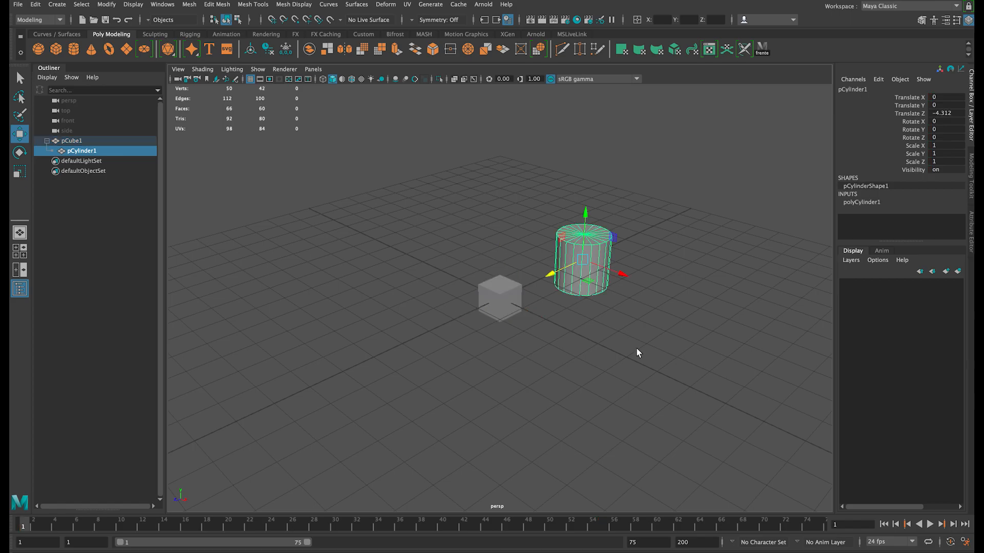
pyautogui.click(511, 285)
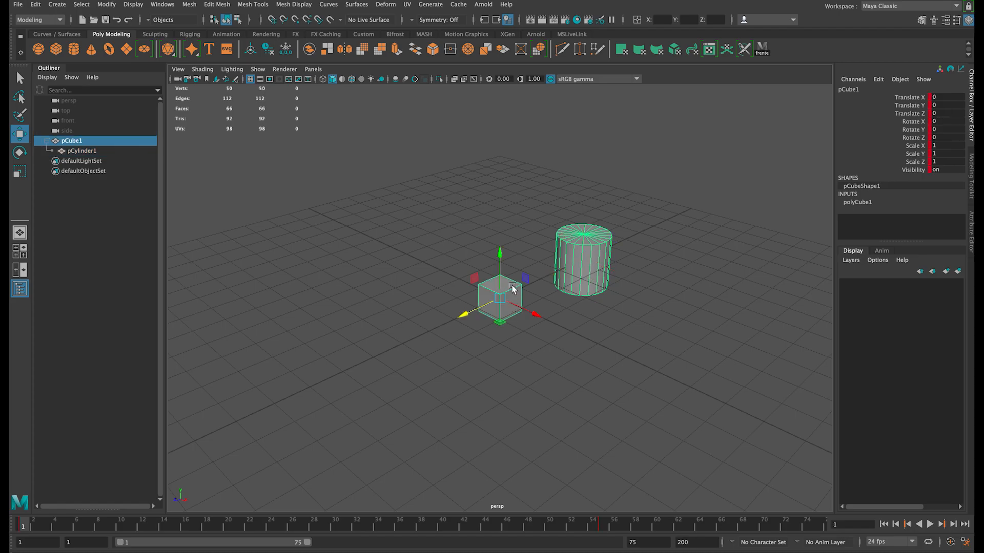
pyautogui.moveTo(480, 279); pyautogui.dragTo(425, 254)
# Move only the child cylinder to about -0.78 on Y and -6.90 on Z, and unparent it from the cube.
pyautogui.click(573, 225)
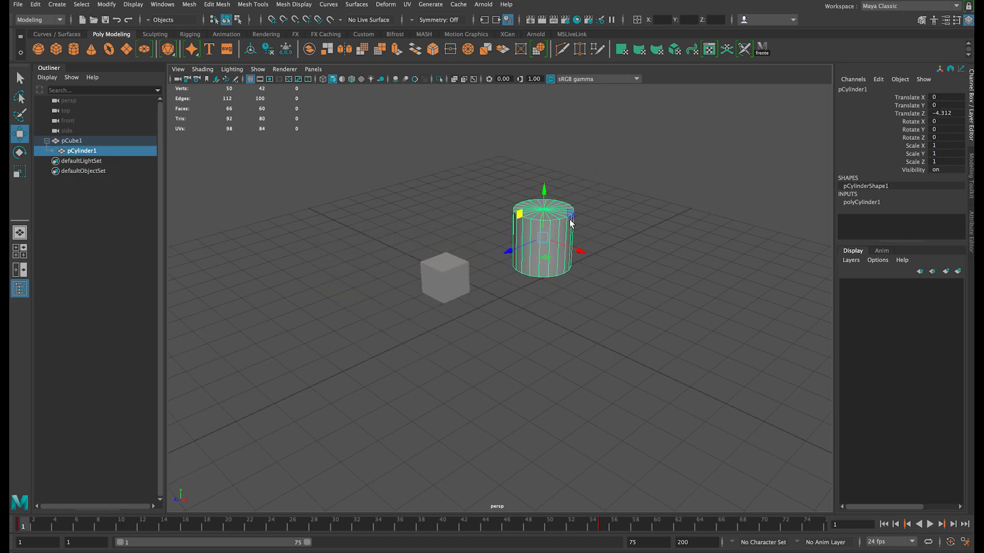
pyautogui.moveTo(525, 216); pyautogui.dragTo(571, 212)
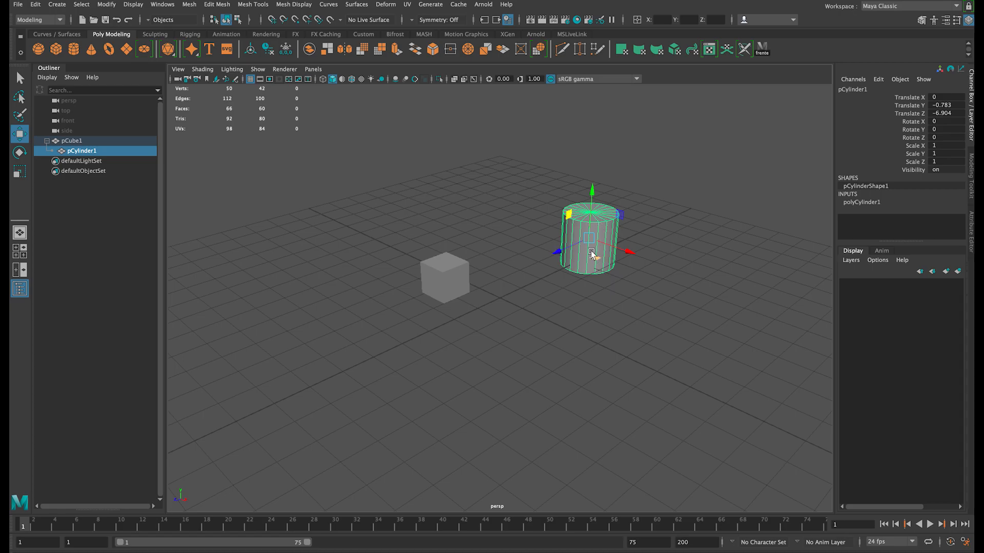
pyautogui.hotkey('shift', 'p')
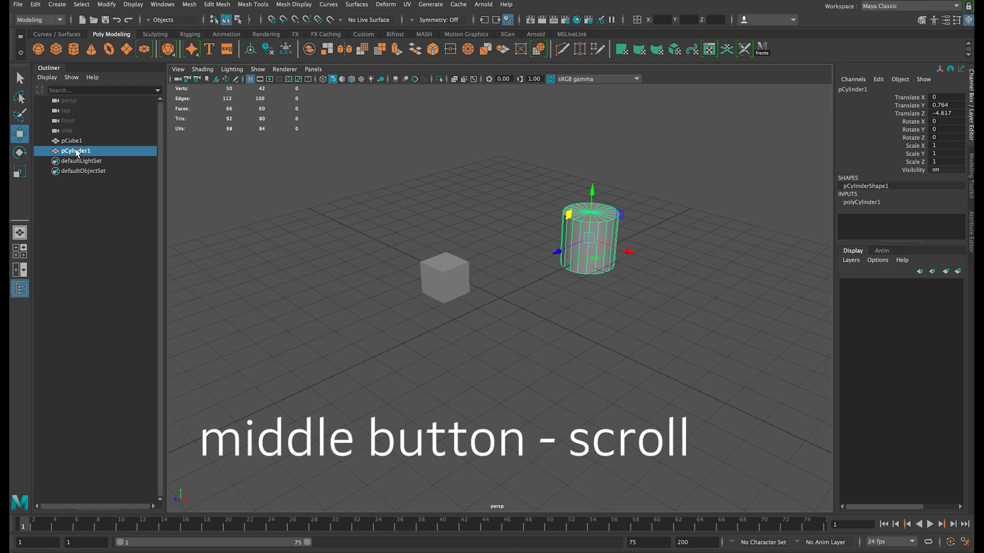
# Parent the cylinder to the cube, unparent it, and parent it to the cube again.
pyautogui.moveTo(71, 154); pyautogui.dragTo(73, 144, button='middle')
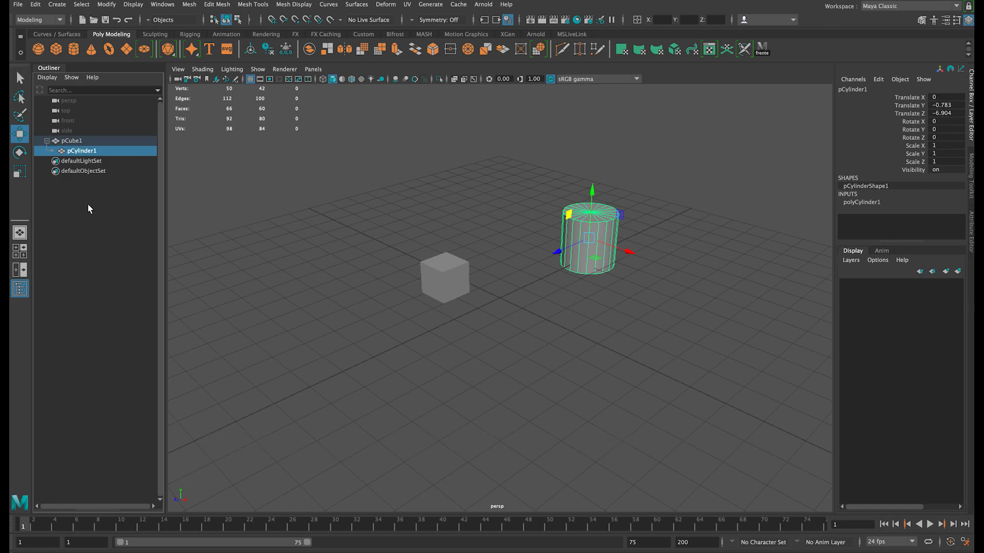
pyautogui.hotkey('shift', 'p')
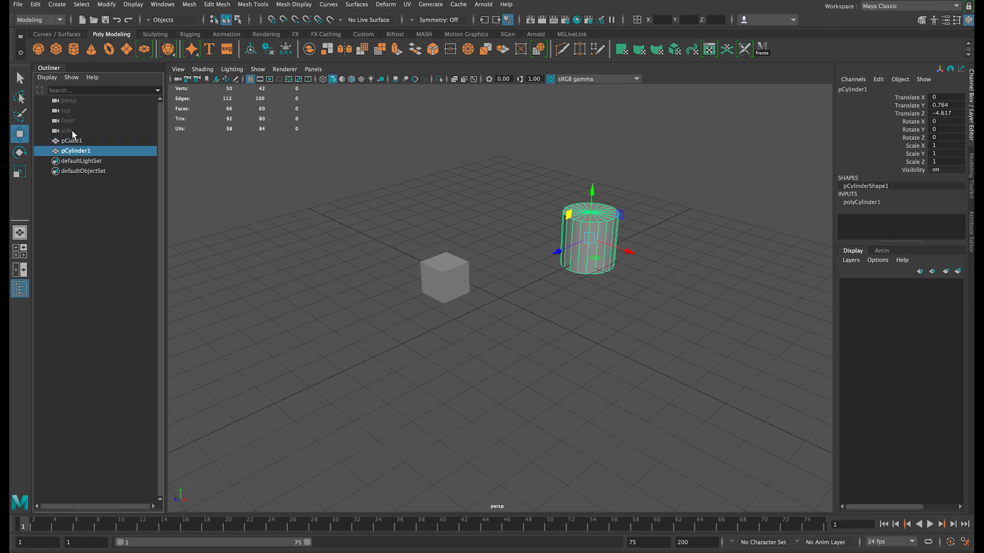
pyautogui.moveTo(73, 150); pyautogui.dragTo(74, 141, button='middle')
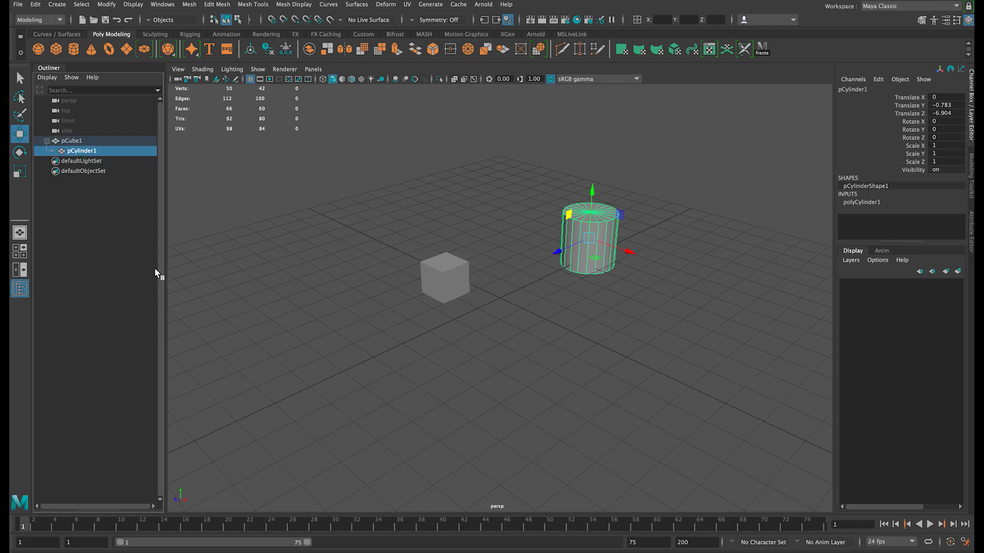
# Play the cube's animation with the cylinder attached, return to the first frame, and remove the cylinder from the cube's hierarchy.
pyautogui.hotkey('alt', 'v')
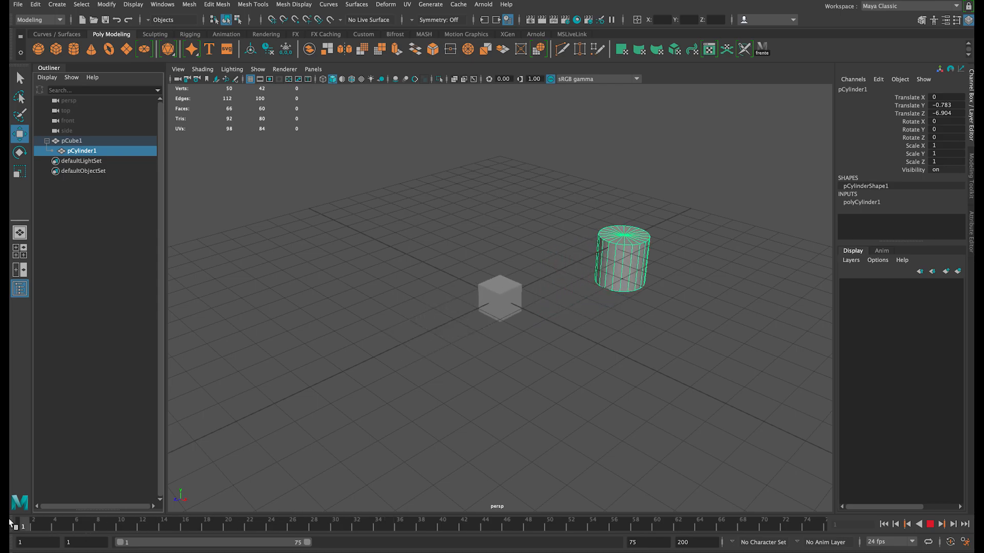
pyautogui.click(21, 525)
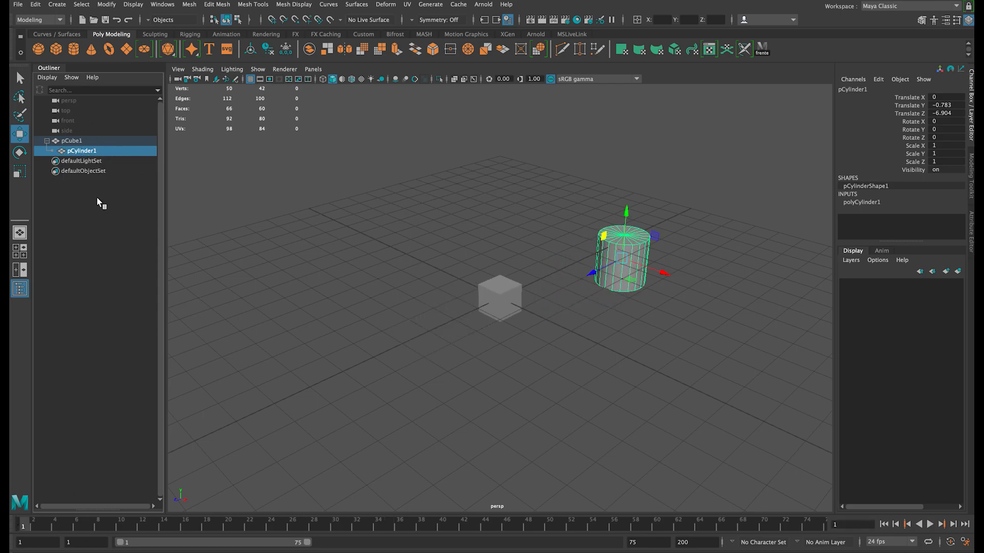
pyautogui.moveTo(82, 152); pyautogui.dragTo(94, 183)
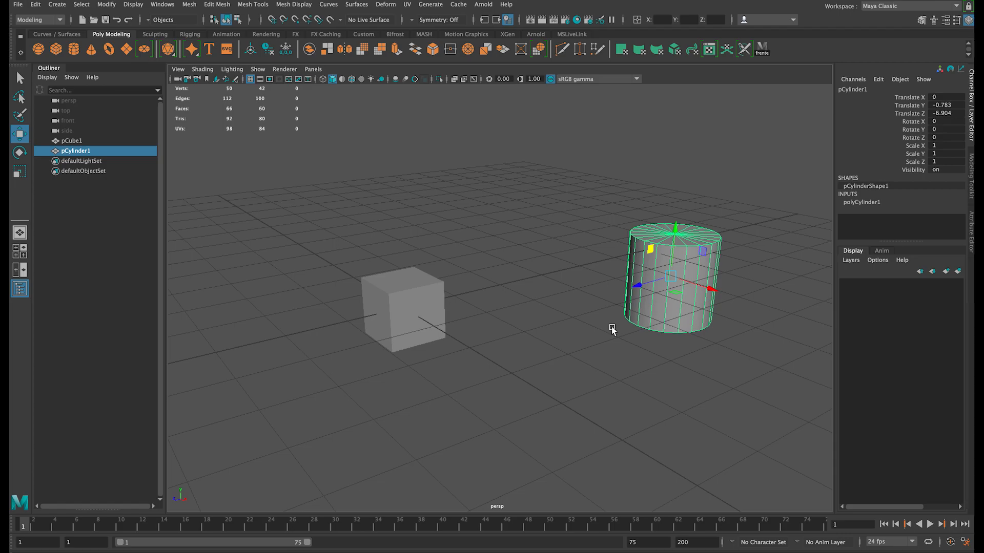
pyautogui.moveTo(685, 175); pyautogui.dragTo(318, 439)
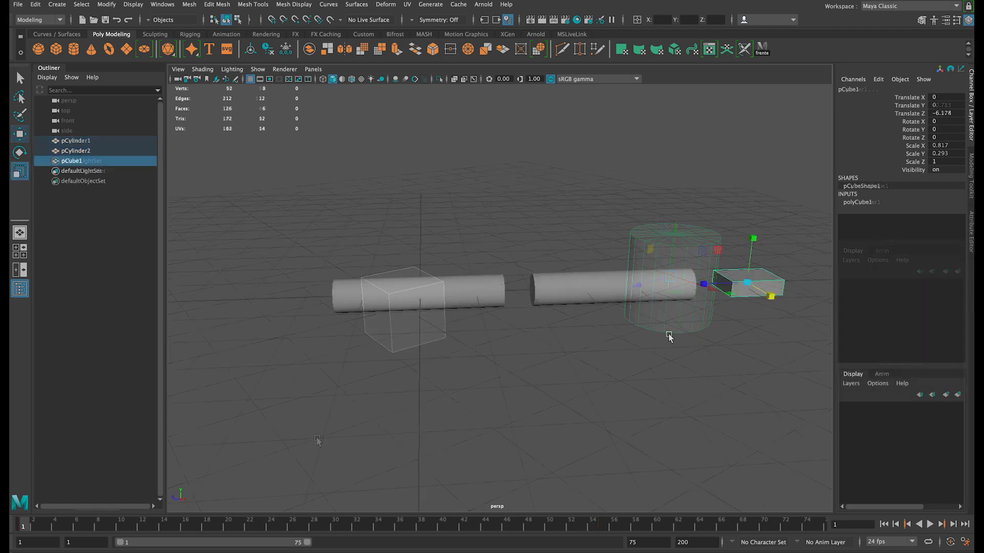
pyautogui.keyDown('alt'); pyautogui.moveTo(645, 339); pyautogui.dragTo(575, 339, button='middle'); pyautogui.keyUp('alt')
pyautogui.keyDown('alt'); pyautogui.moveTo(585, 339); pyautogui.dragTo(581, 348); pyautogui.keyUp('alt')
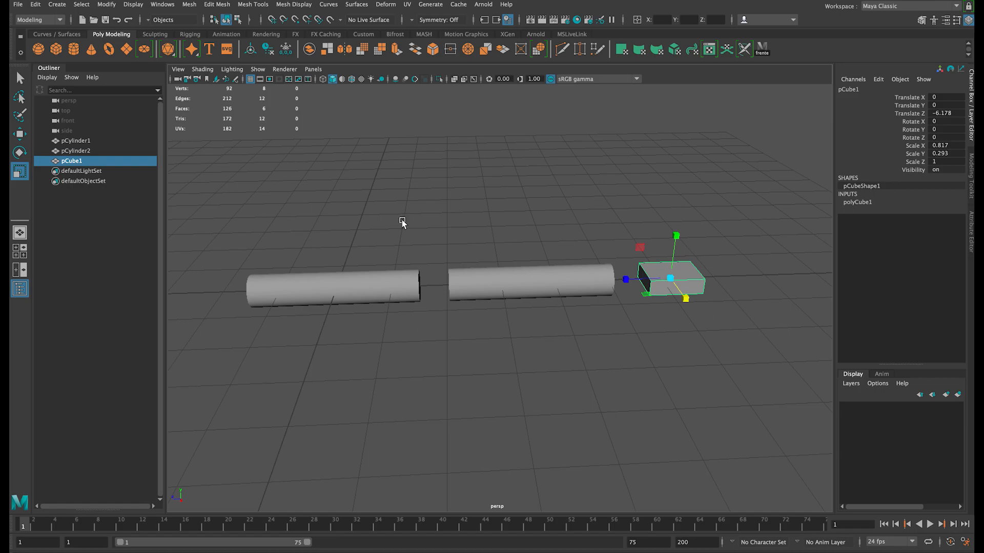
pyautogui.click(555, 363)
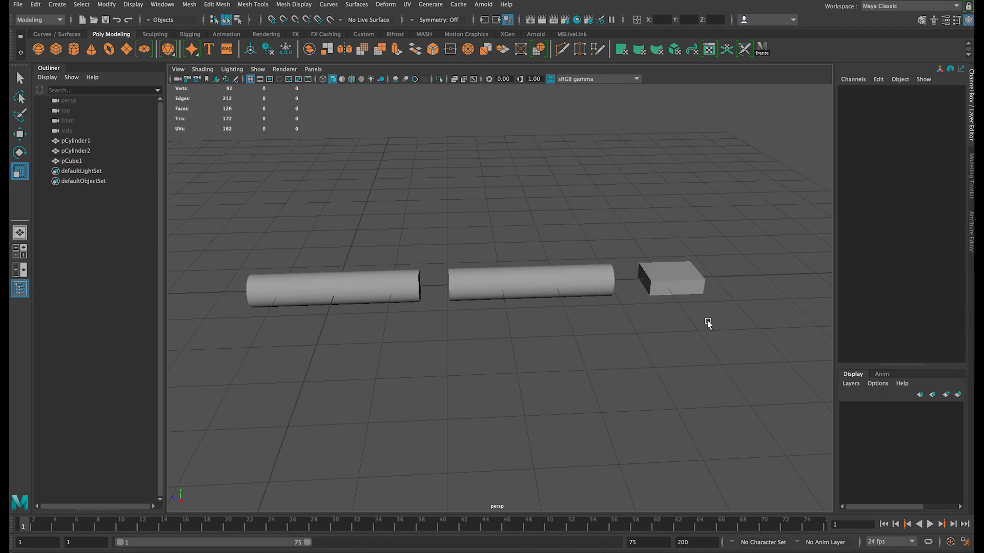
# Test rotating pCube1 and pCylinder2 around their centred pivots, and undo pCylinder2's X rotation of about 108.
pyautogui.moveTo(671, 246); pyautogui.dragTo(722, 334)
pyautogui.press('e')
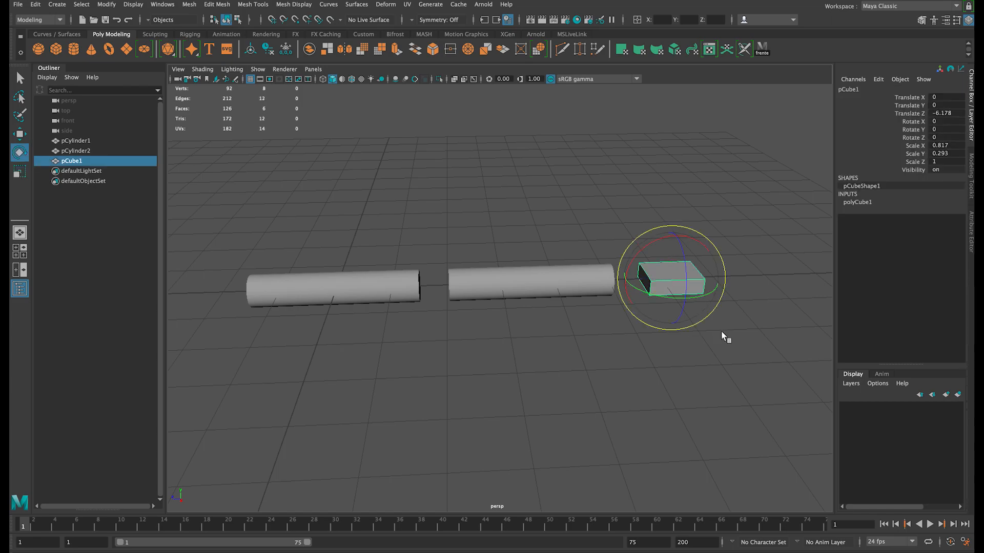
pyautogui.moveTo(651, 261); pyautogui.dragTo(672, 307)
pyautogui.moveTo(528, 246); pyautogui.dragTo(555, 299)
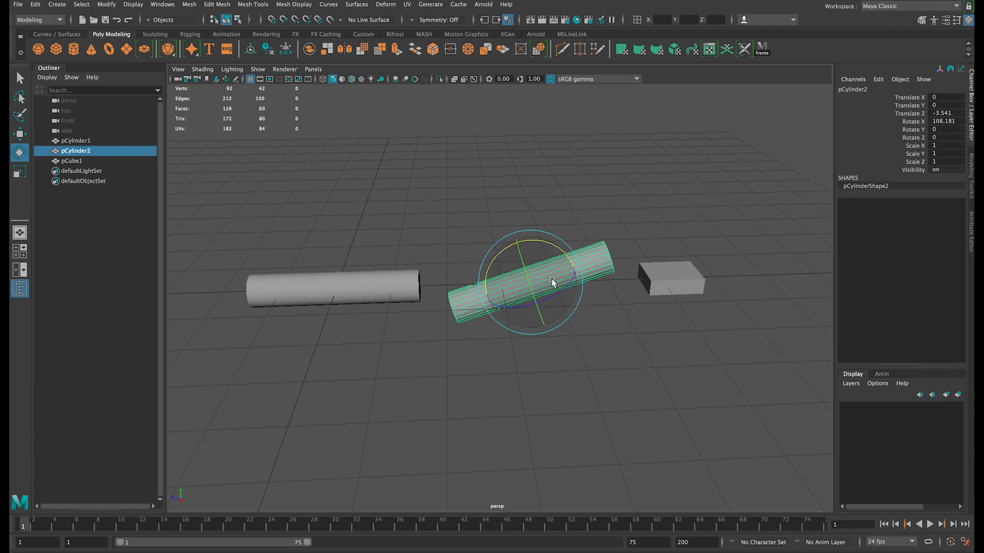
pyautogui.hotkey('ctrl', 'z')
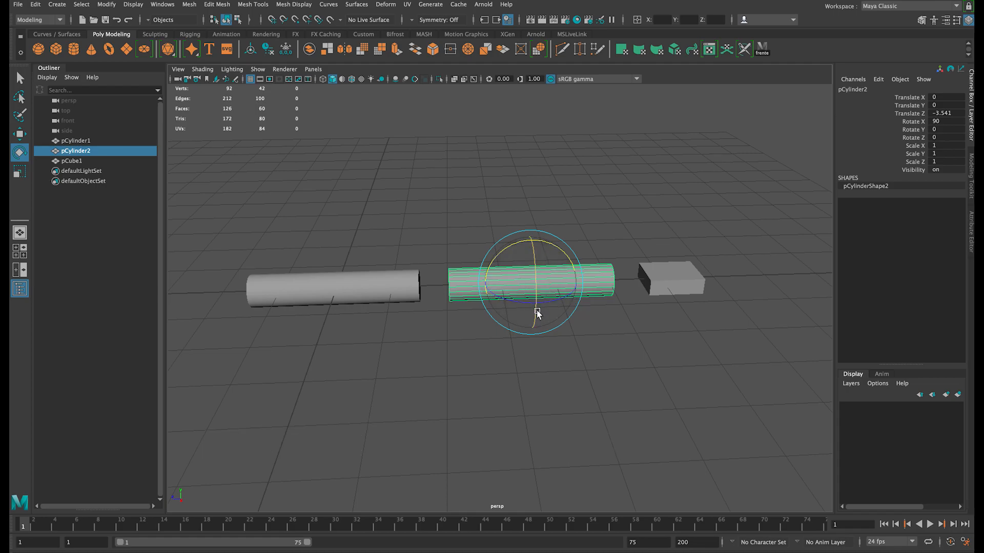
# Move the pivot of pCylinder2 into the gap beside pCylinder1, and the pivot of pCube1 into the gap beside pCylinder2.
pyautogui.press('w')
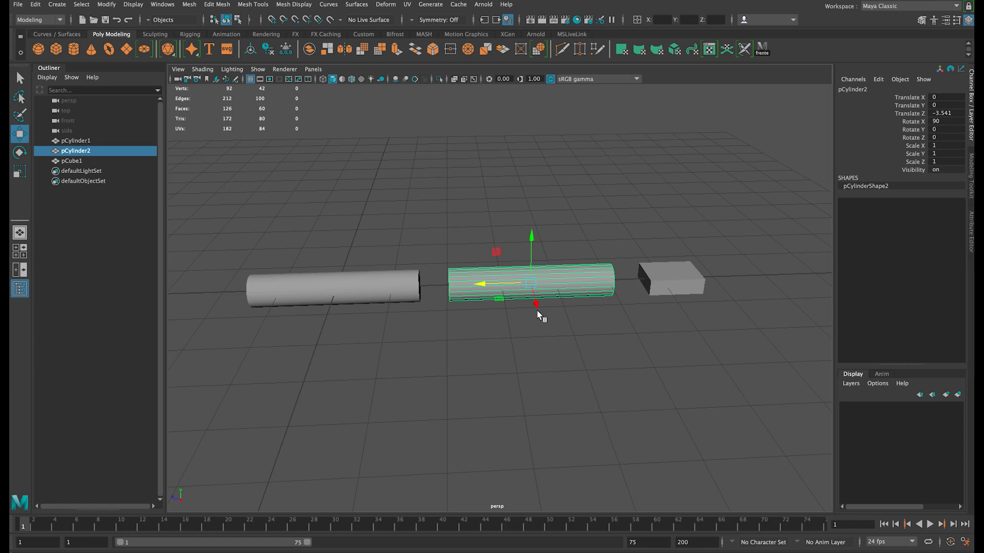
pyautogui.press('d')
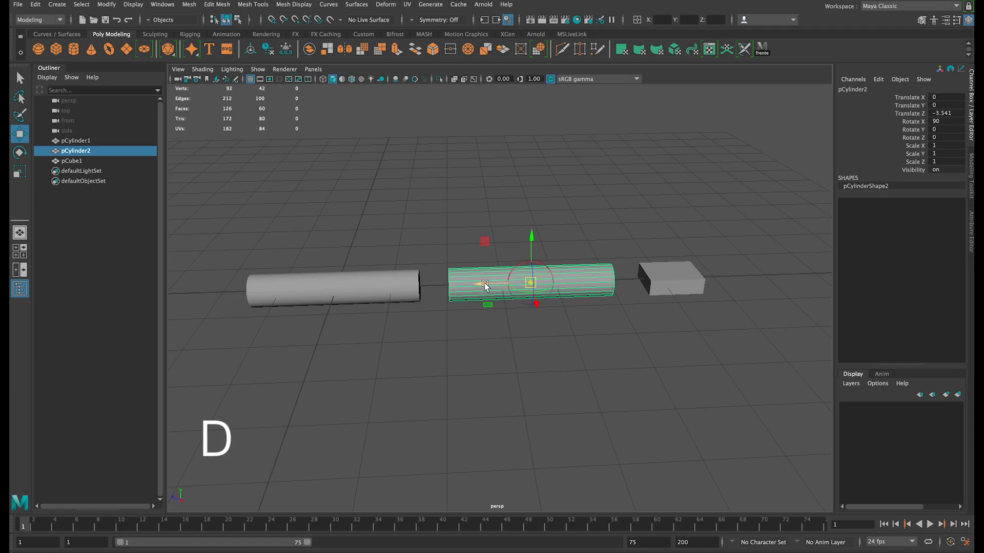
pyautogui.moveTo(485, 285); pyautogui.dragTo(389, 293)
pyautogui.moveTo(648, 238); pyautogui.dragTo(748, 323)
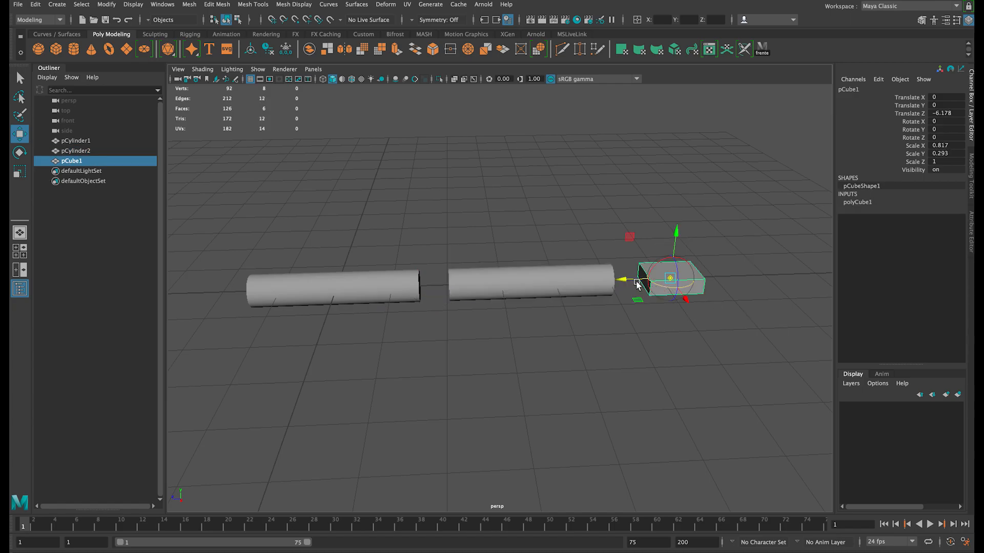
pyautogui.moveTo(637, 285); pyautogui.dragTo(584, 281)
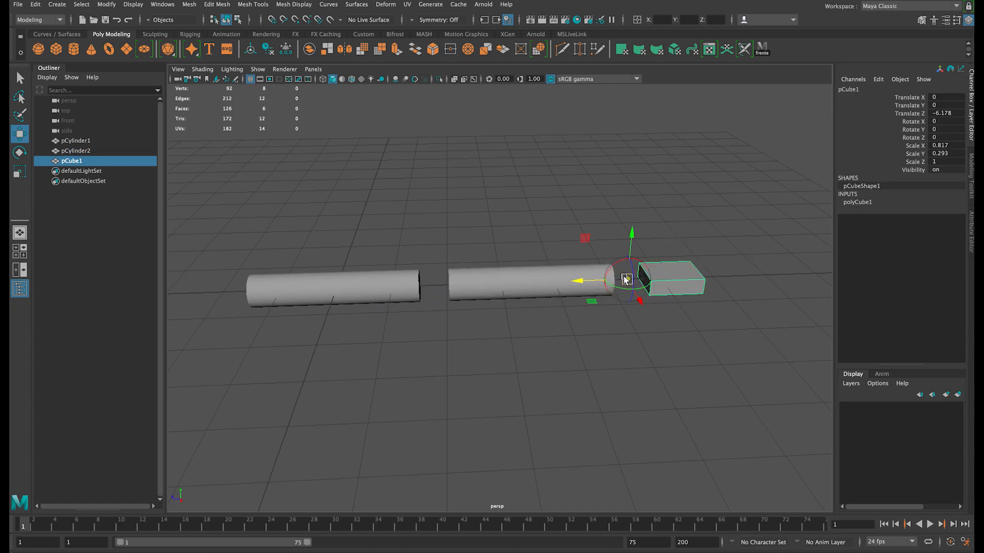
# Move the pivot of pCylinder1 just beyond its outer end, away from pCylinder2, and leave pivot editing.
pyautogui.click(546, 293)
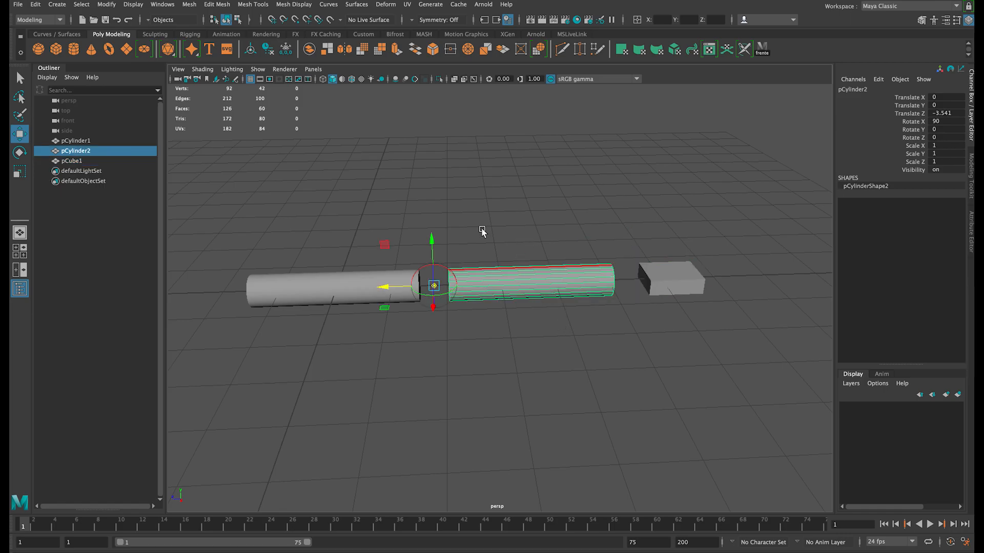
pyautogui.click(343, 289)
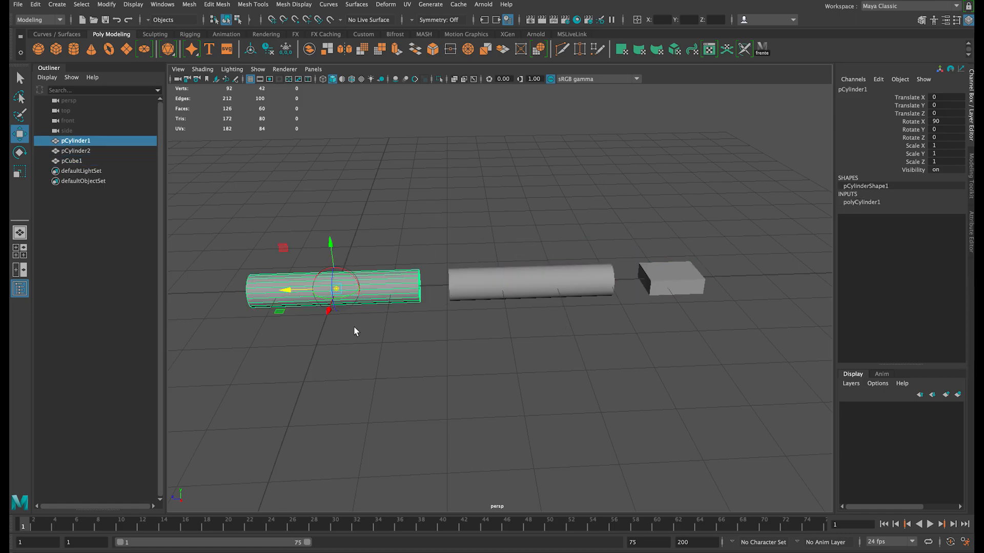
pyautogui.moveTo(288, 286); pyautogui.dragTo(182, 294)
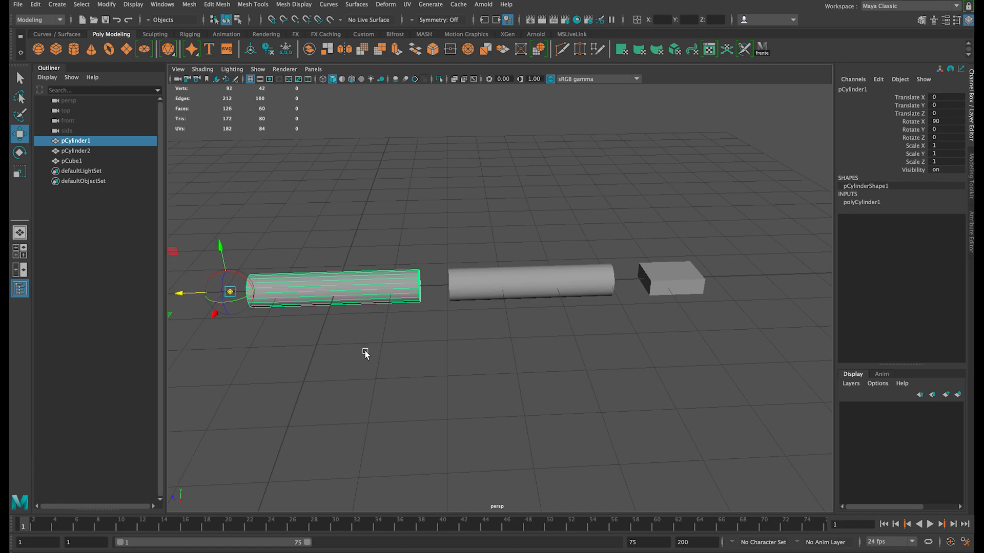
pyautogui.press('Insert')
# Test rotating both cylinders and the cube around their new end pivots.
pyautogui.press('e')
pyautogui.moveTo(256, 259); pyautogui.dragTo(287, 287)
pyautogui.moveTo(494, 246); pyautogui.dragTo(538, 302)
pyautogui.moveTo(464, 262)
pyautogui.mouseDown()
pyautogui.moveTo(451, 245)
pyautogui.moveTo(456, 266)
pyautogui.mouseUp()
pyautogui.click(656, 280)
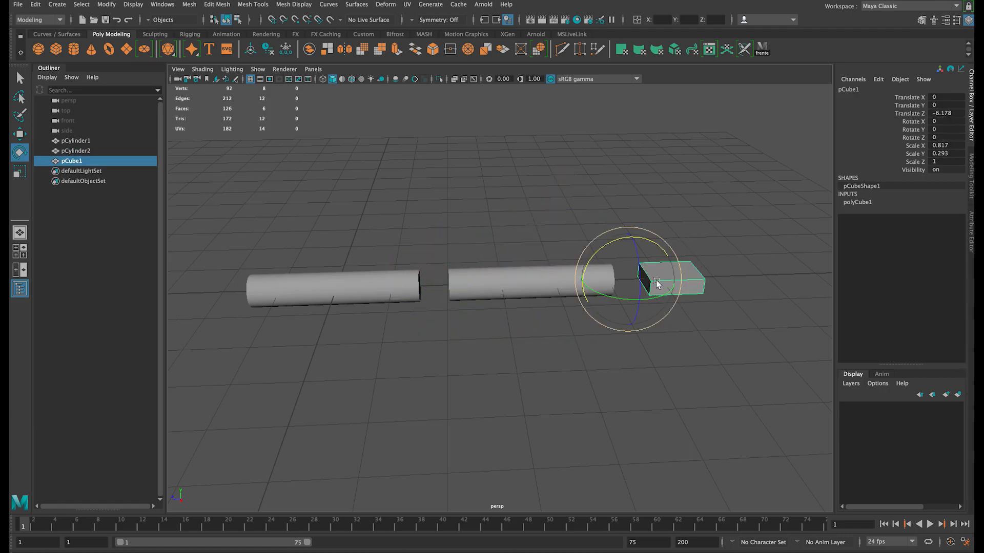
pyautogui.moveTo(656, 250)
pyautogui.mouseDown()
pyautogui.moveTo(626, 226)
pyautogui.moveTo(658, 244)
pyautogui.mouseUp()
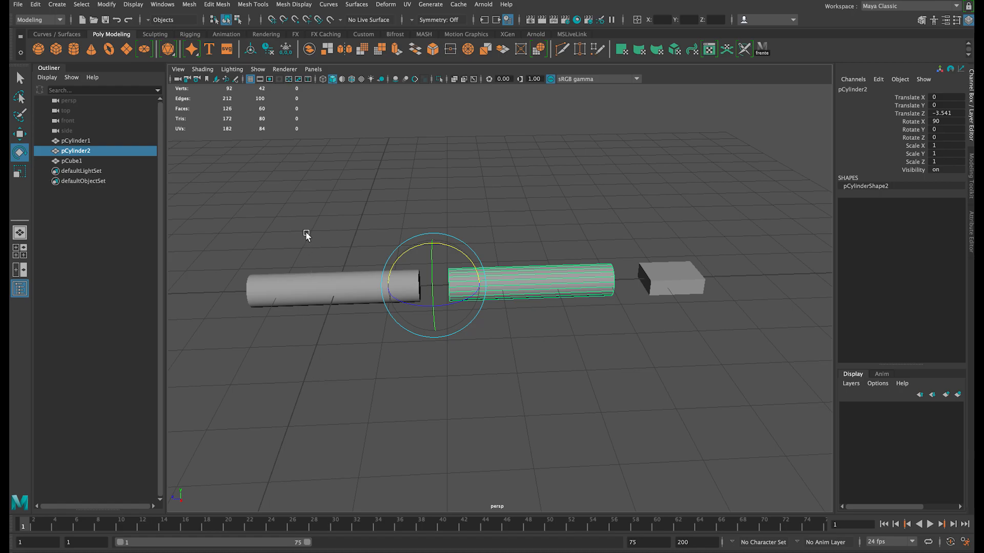
# Key pCylinder1 at frame 1 and rotate it downward to about 54.4 on X at frame 40.
pyautogui.click(353, 289)
pyautogui.press('s')
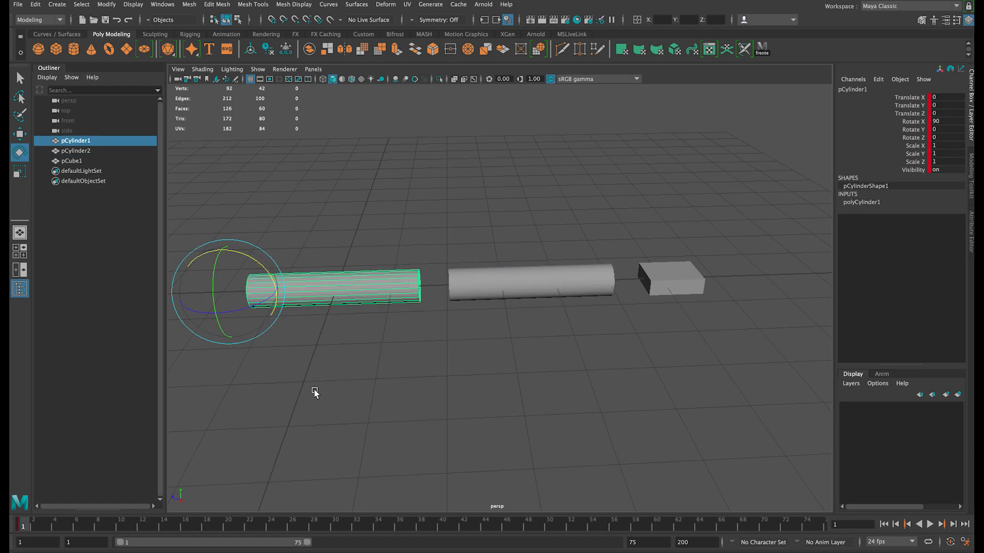
pyautogui.click(441, 526)
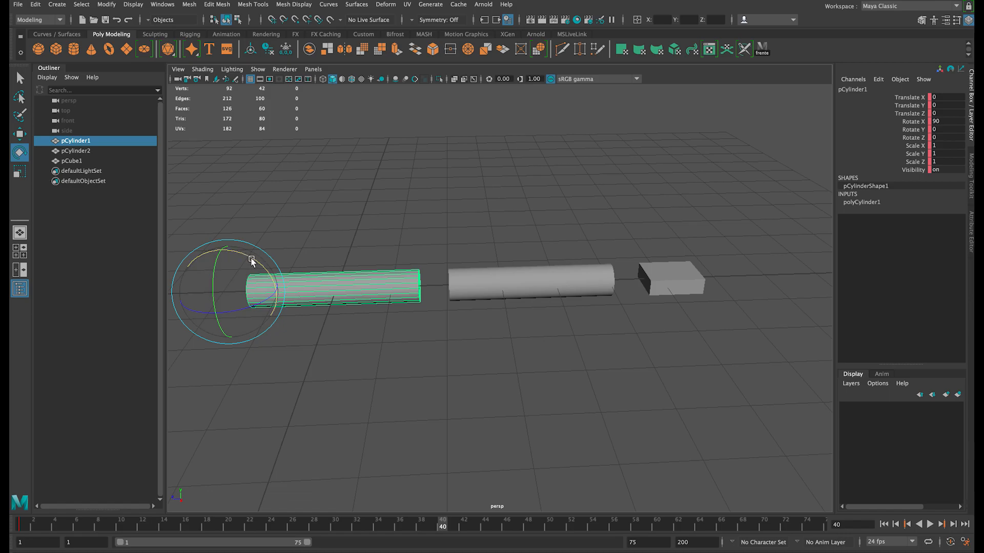
pyautogui.moveTo(251, 261); pyautogui.dragTo(257, 296)
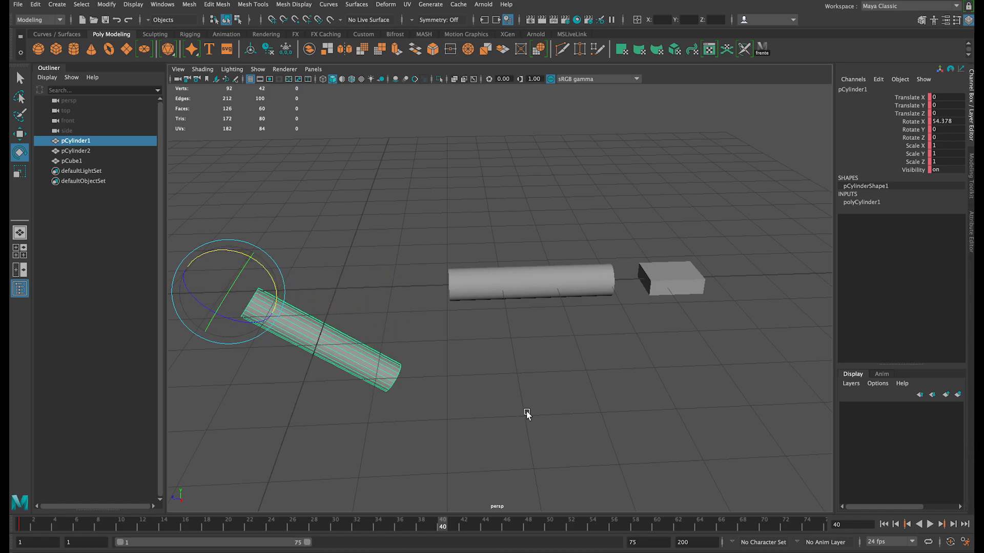
# Key pCylinder2 at frame 1 and rotate it upward to about 127.3 on X at frame 40.
pyautogui.moveTo(366, 521); pyautogui.dragTo(22, 525)
pyautogui.moveTo(503, 207); pyautogui.dragTo(532, 337)
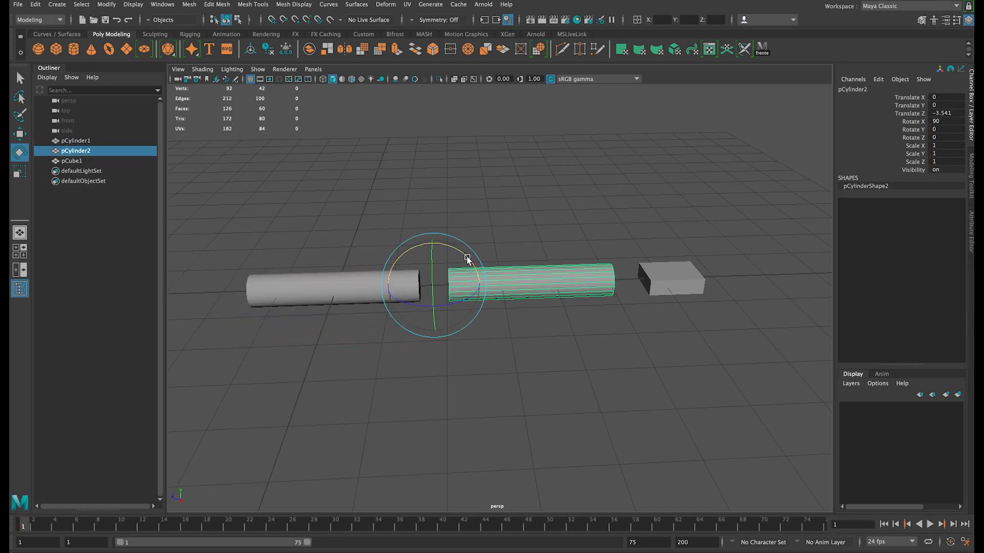
pyautogui.press('s')
pyautogui.click(441, 525)
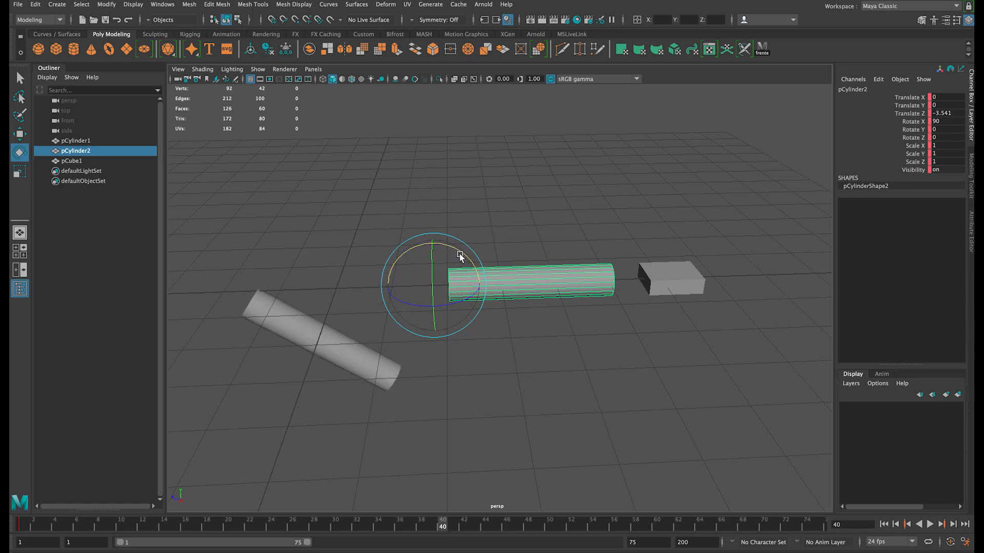
pyautogui.moveTo(464, 254); pyautogui.dragTo(439, 249)
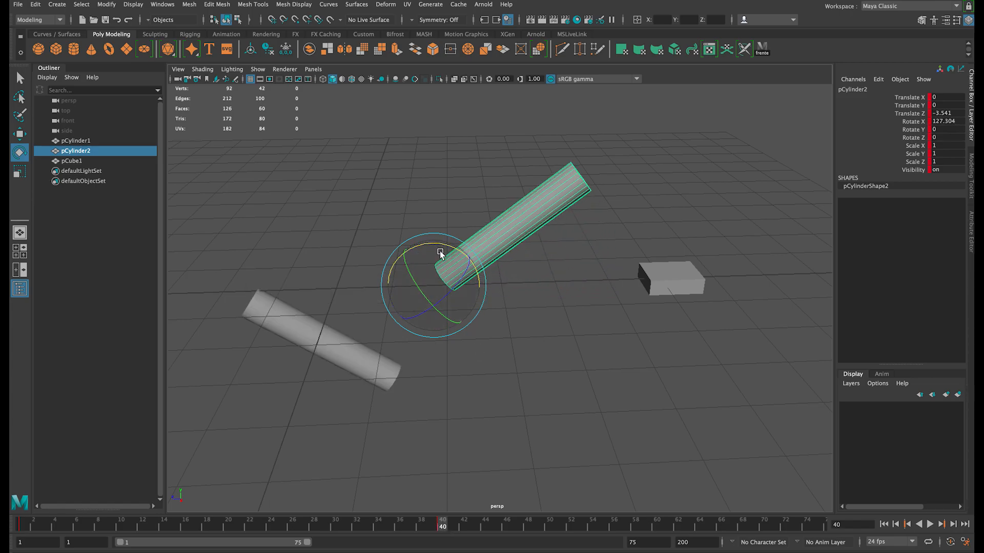
# Play and scrub the animation to examine how the two unparented cylinders rotate.
pyautogui.hotkey('alt', 'v')
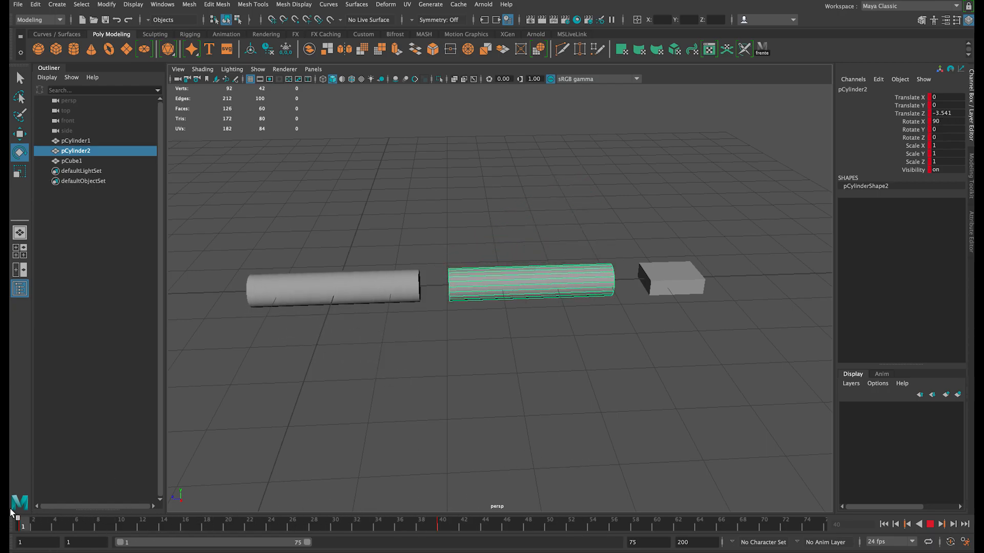
pyautogui.hotkey('alt', 'v')
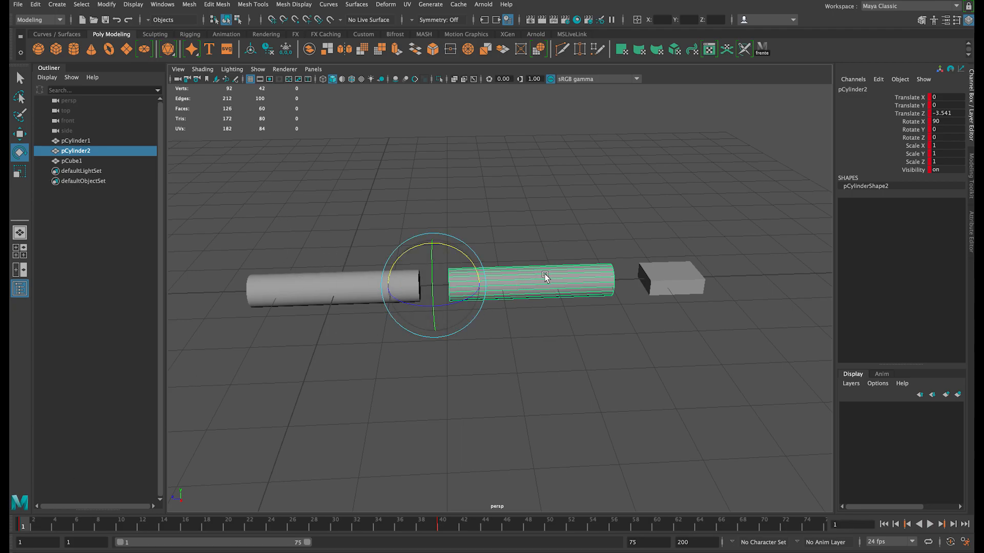
pyautogui.hotkey('alt', 'v')
pyautogui.moveTo(368, 525); pyautogui.dragTo(442, 525)
# Parent pCylinder2 to pCylinder1 at frame 1 and play the animation to check the combined rotation.
pyautogui.keyDown('shift'); pyautogui.click(304, 298); pyautogui.keyUp('shift')
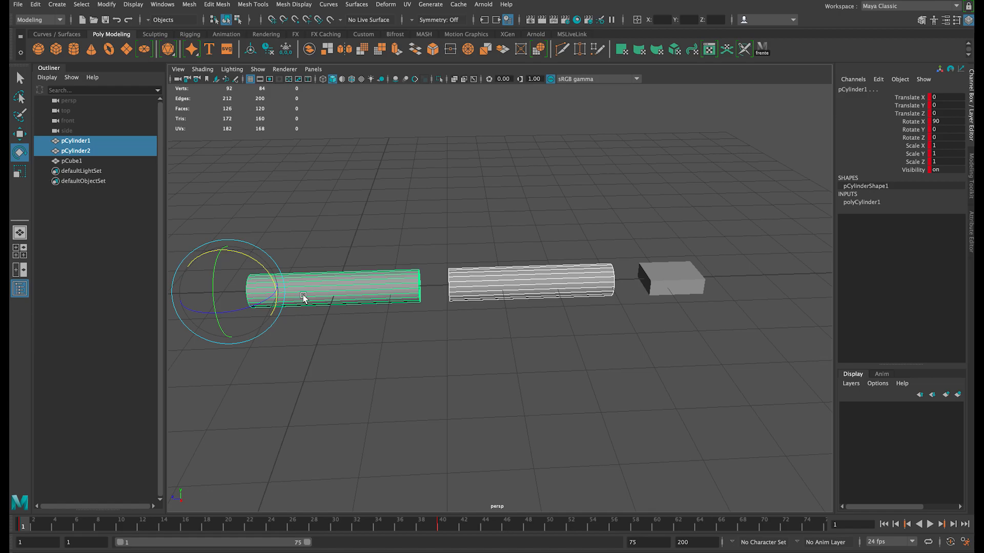
pyautogui.press('p')
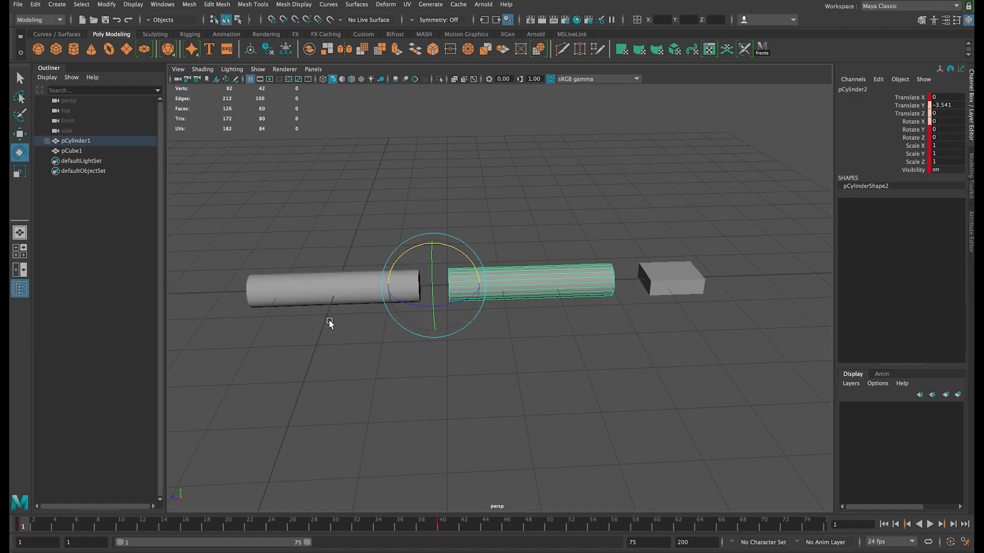
pyautogui.hotkey('alt', 'v')
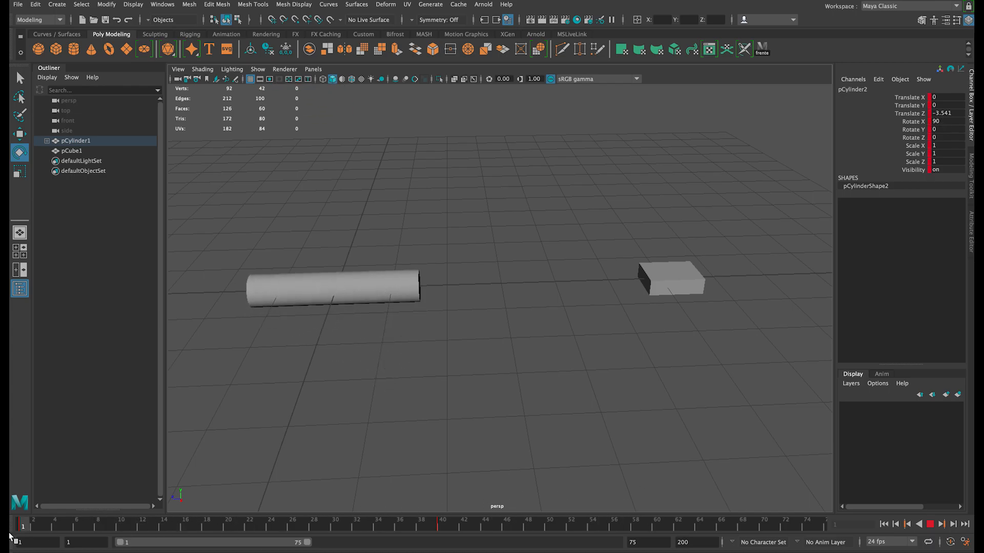
pyautogui.hotkey('alt', 'v')
pyautogui.scroll(-3, 457, 349)
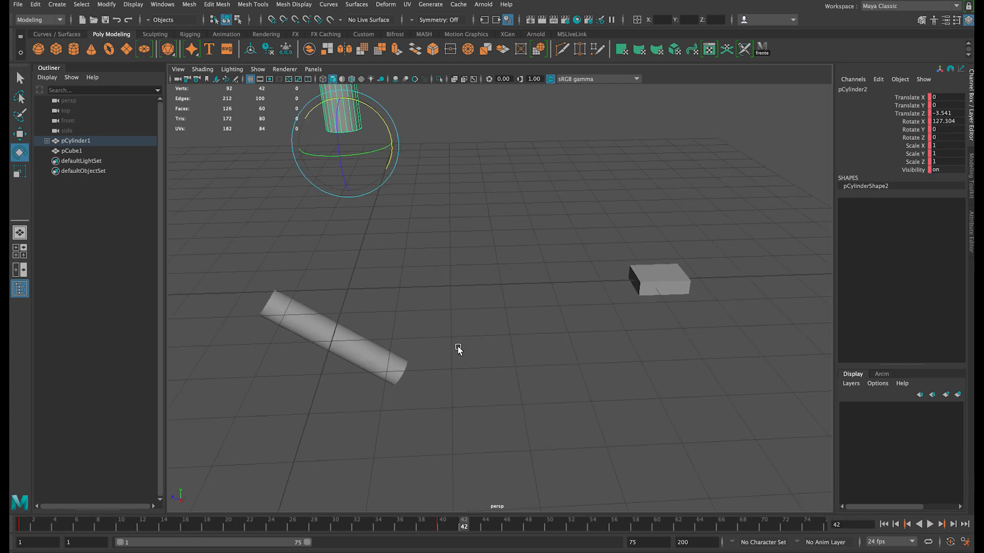
pyautogui.scroll(-2, 458, 349)
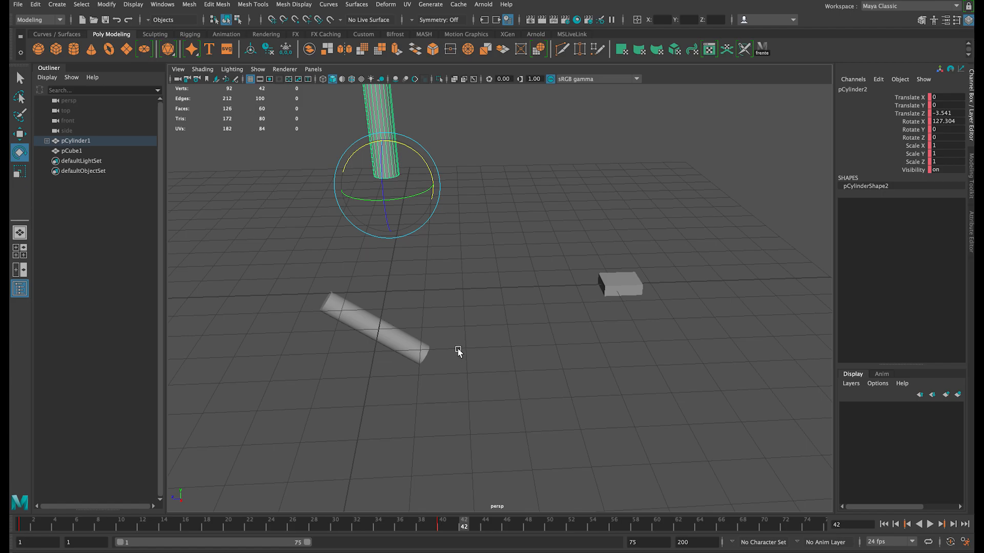
pyautogui.hotkey('alt', 'v')
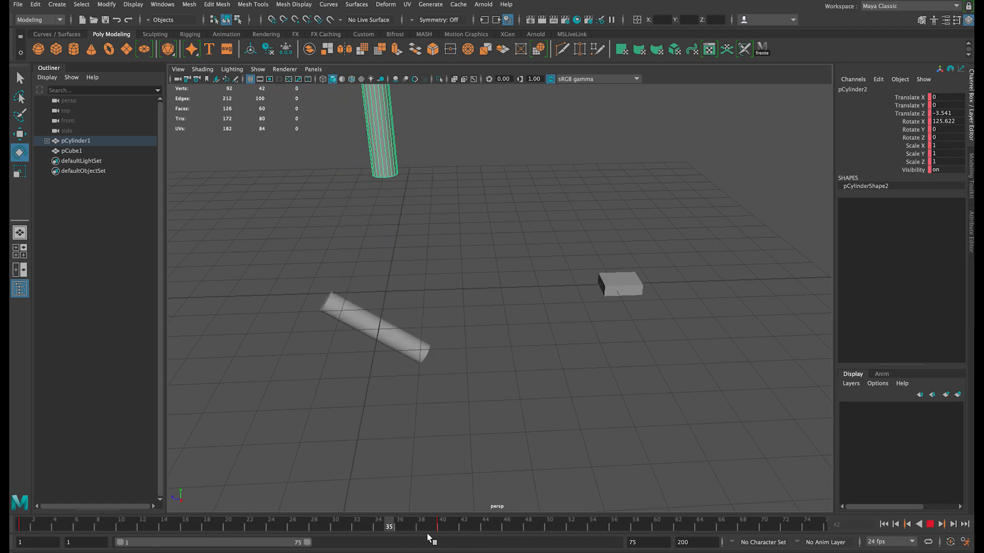
# Stop the playback, try parenting pCylinder2 to pCylinder1 again, and undo that parenting.
pyautogui.hotkey('alt', 'v')
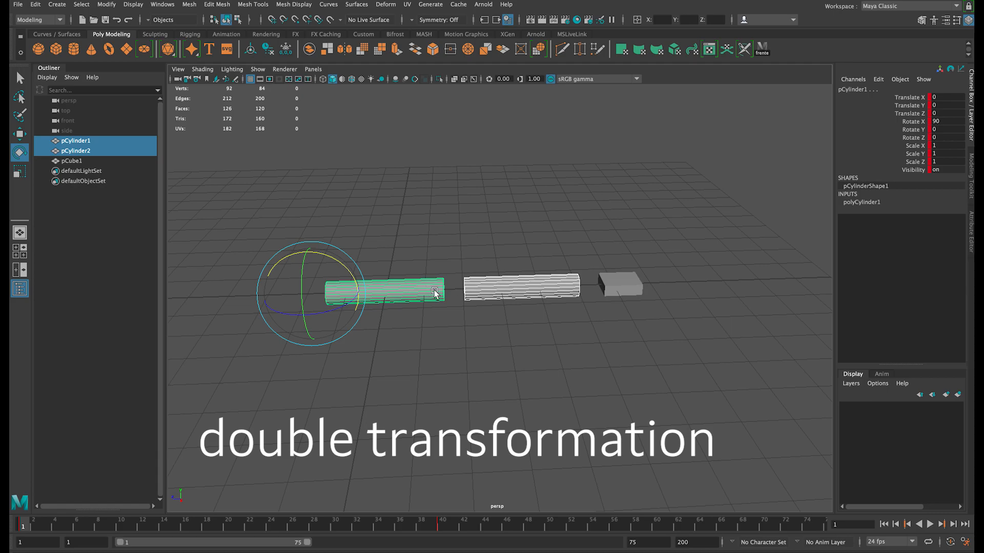
pyautogui.click(523, 287)
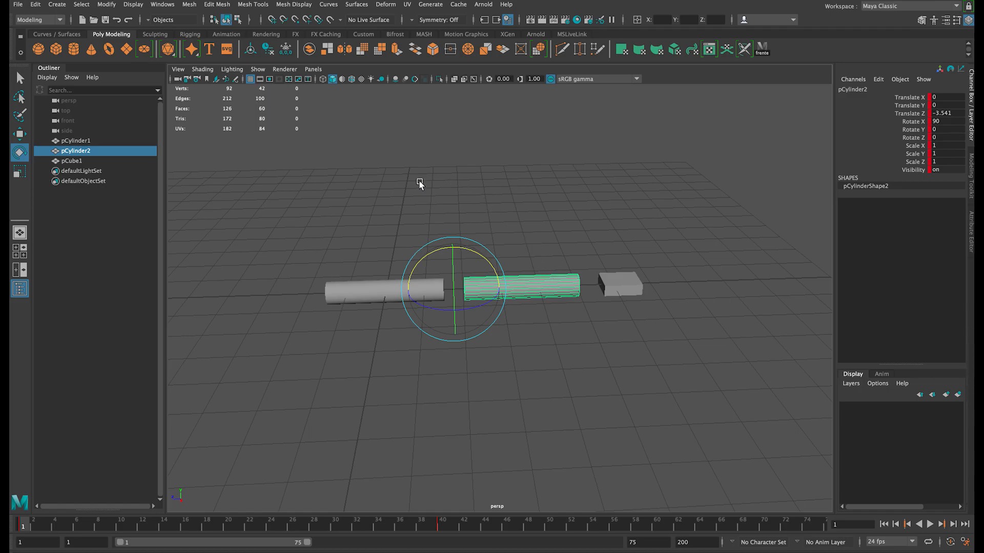
pyautogui.click(390, 293)
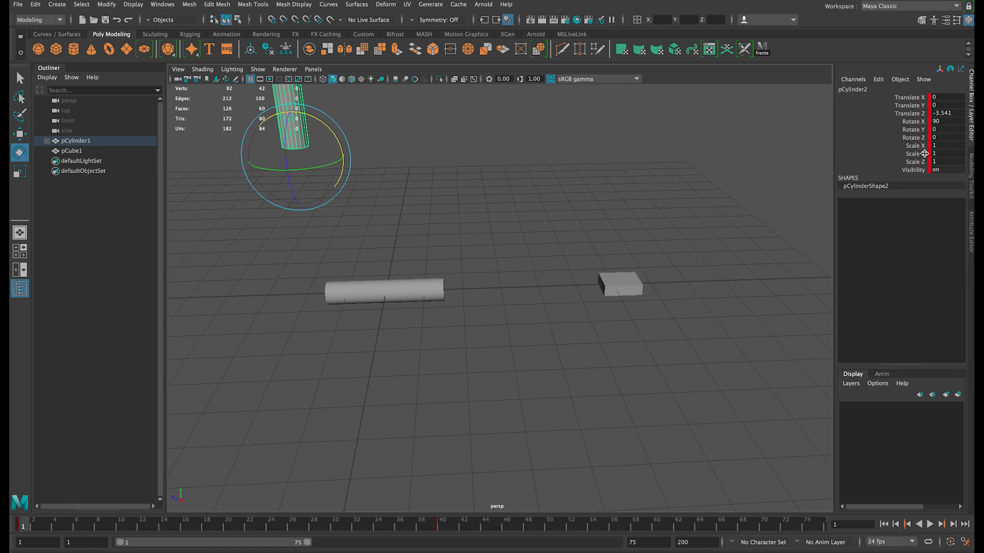
pyautogui.hotkey('ctrl', 'z')
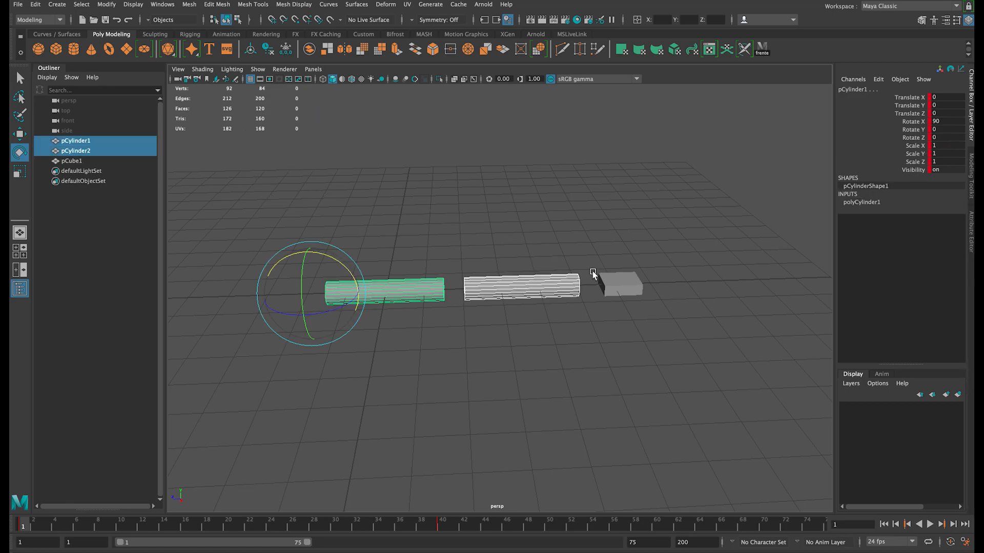
# Select pCylinder2 and locate the Freeze Transformations command without applying it.
pyautogui.click(523, 289)
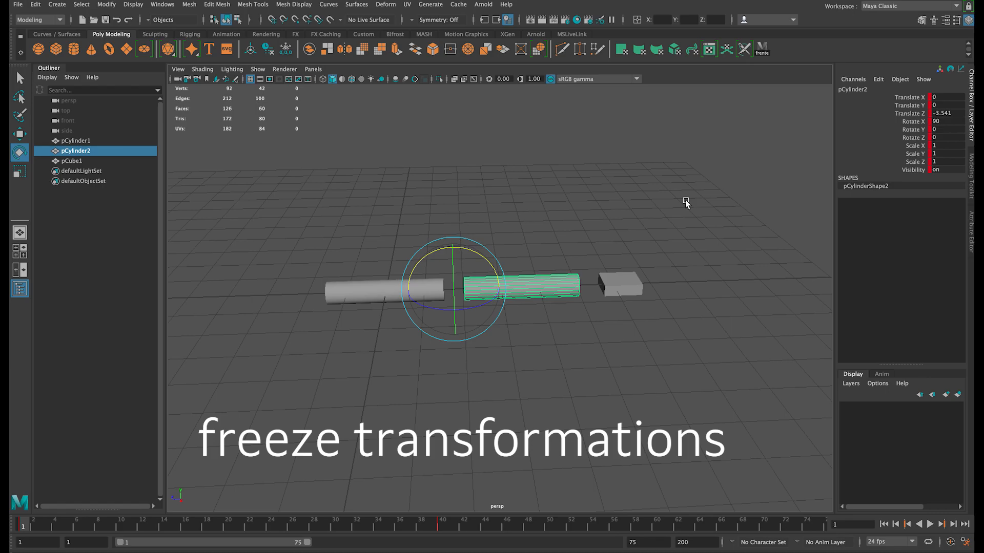
pyautogui.click(108, 4)
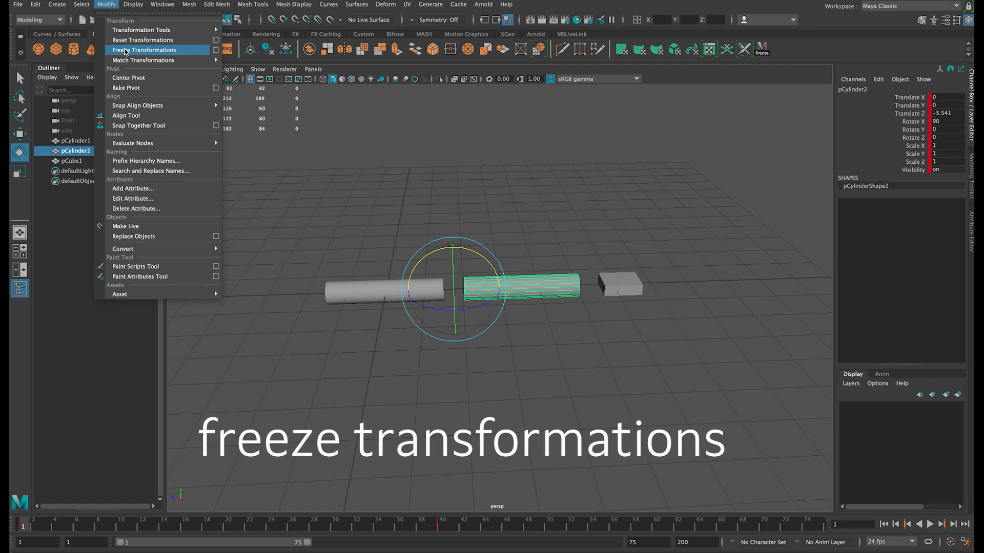
pyautogui.click(509, 164)
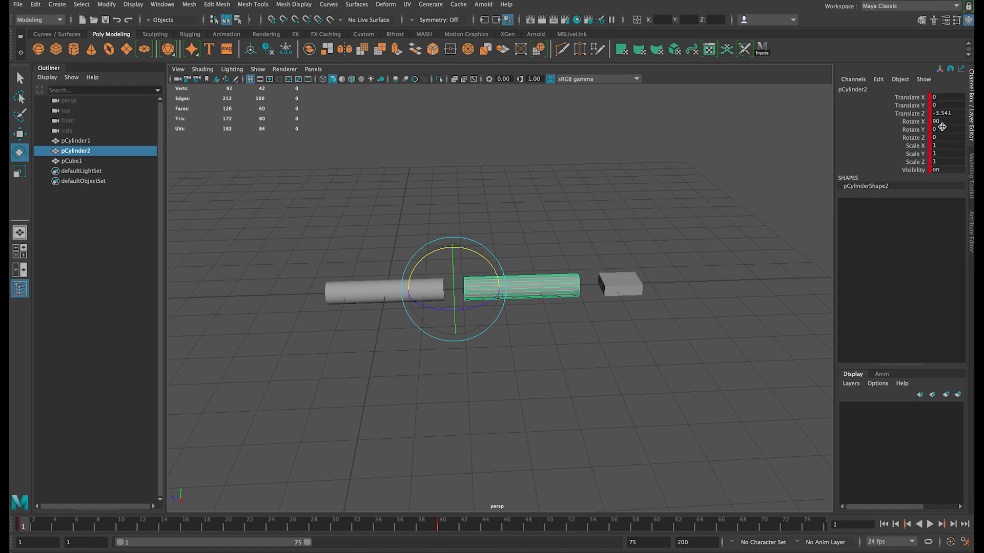
# Delete the animation keys of pCylinder1, pCylinder2 and pCube1 from frame 1 to about frame 60.
pyautogui.moveTo(704, 181); pyautogui.dragTo(320, 353)
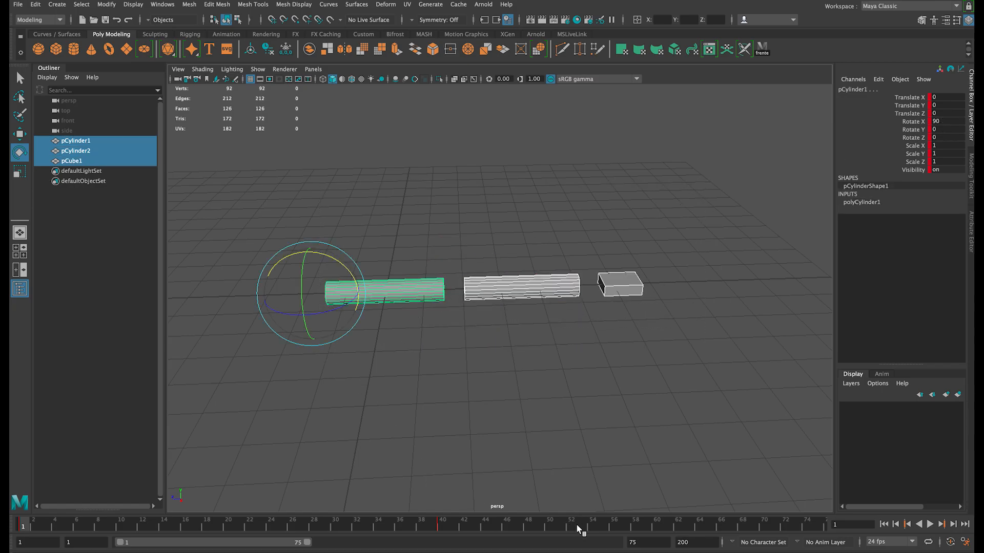
pyautogui.keyDown('shift'); pyautogui.moveTo(666, 526); pyautogui.dragTo(10, 523); pyautogui.keyUp('shift')
pyautogui.rightClick(42, 526)
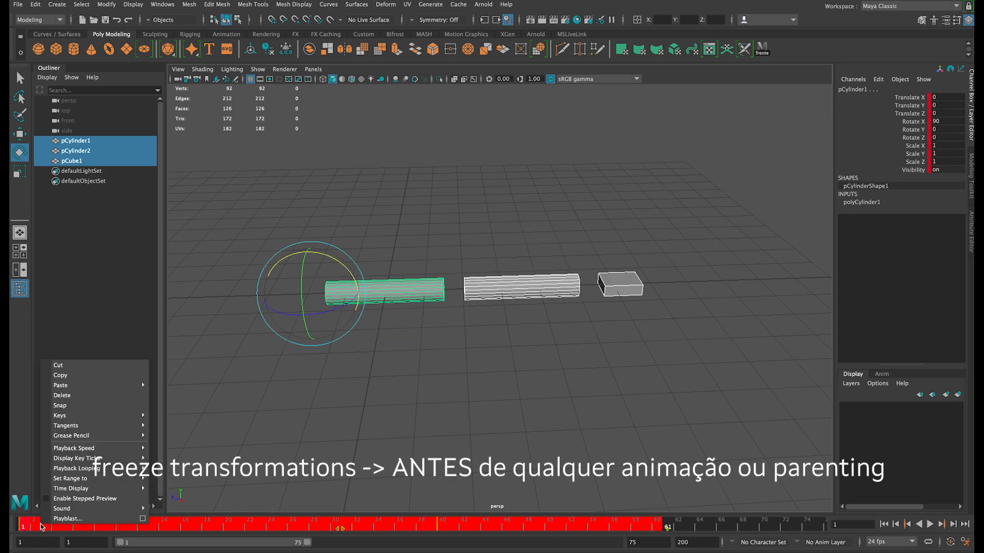
pyautogui.click(96, 400)
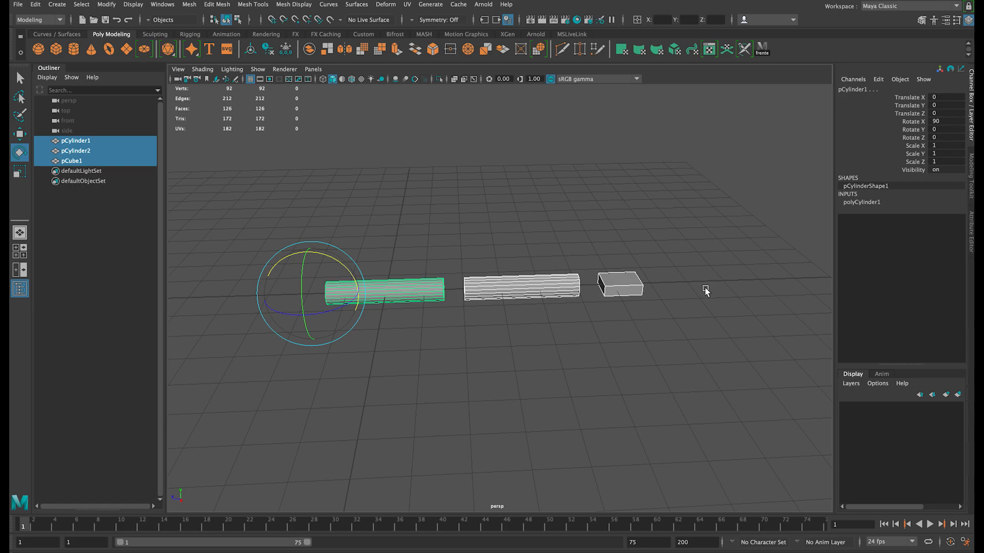
# Freeze the transformations of pCube1 on its own.
pyautogui.moveTo(682, 263); pyautogui.dragTo(604, 330)
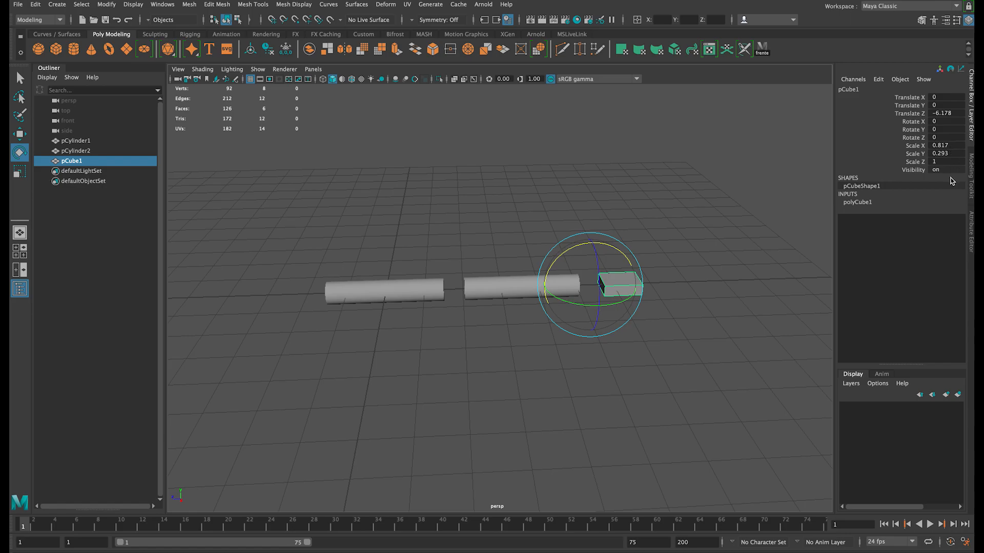
pyautogui.click(286, 50)
pyautogui.keyDown('alt'); pyautogui.moveTo(661, 285); pyautogui.dragTo(623, 285, button='right'); pyautogui.keyUp('alt')
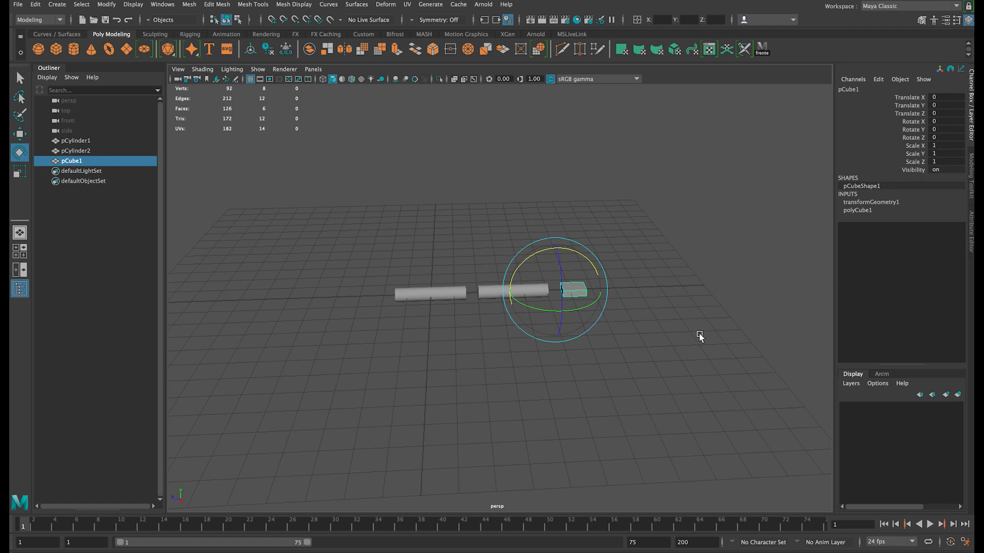
# Freeze the transformations of both cylinders and pCube1 together, and select each cylinder to check its channel values.
pyautogui.moveTo(492, 241); pyautogui.dragTo(528, 341)
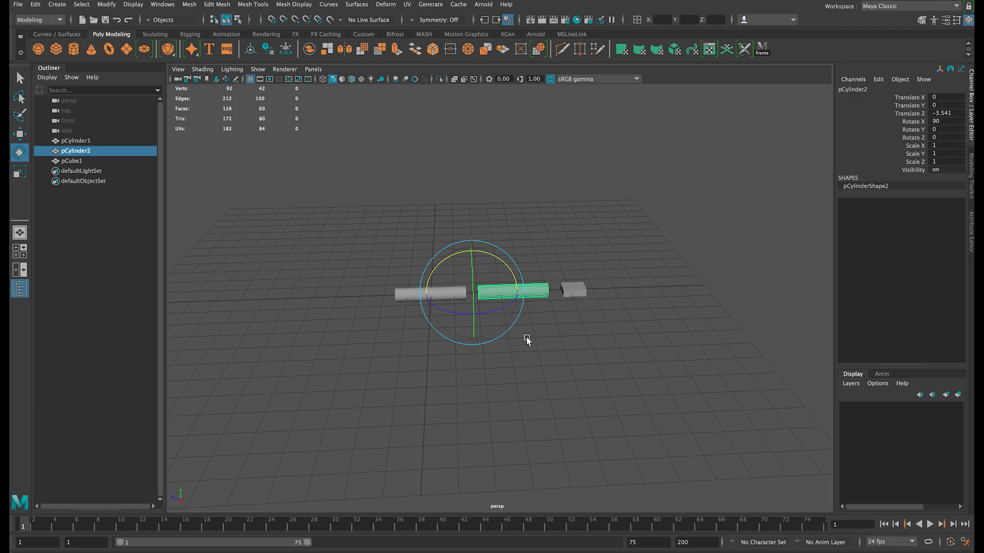
pyautogui.moveTo(369, 224); pyautogui.dragTo(625, 329)
pyautogui.moveTo(300, 204); pyautogui.dragTo(613, 332)
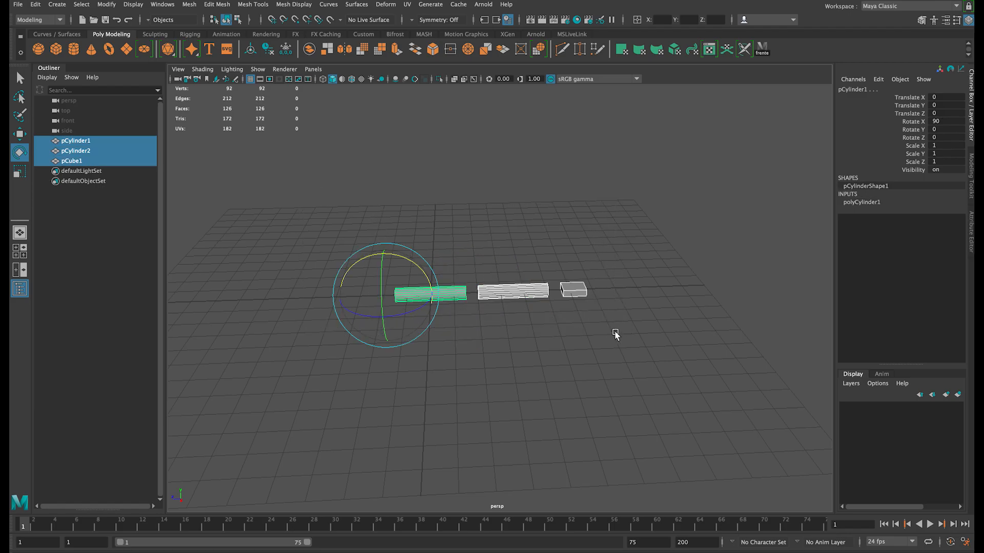
pyautogui.click(285, 53)
pyautogui.moveTo(497, 251); pyautogui.dragTo(528, 334)
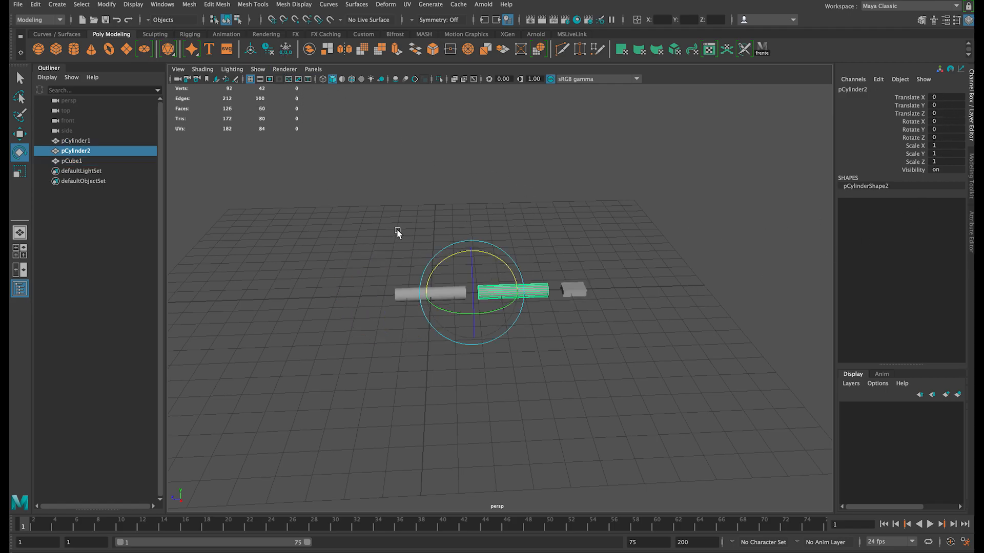
pyautogui.moveTo(398, 230); pyautogui.dragTo(434, 330)
# Parent pCube1 to pCylinder2, with the cylinder as the parent.
pyautogui.scroll(10, 540, 301)
pyautogui.scroll(-3, 540, 301)
pyautogui.click(556, 338)
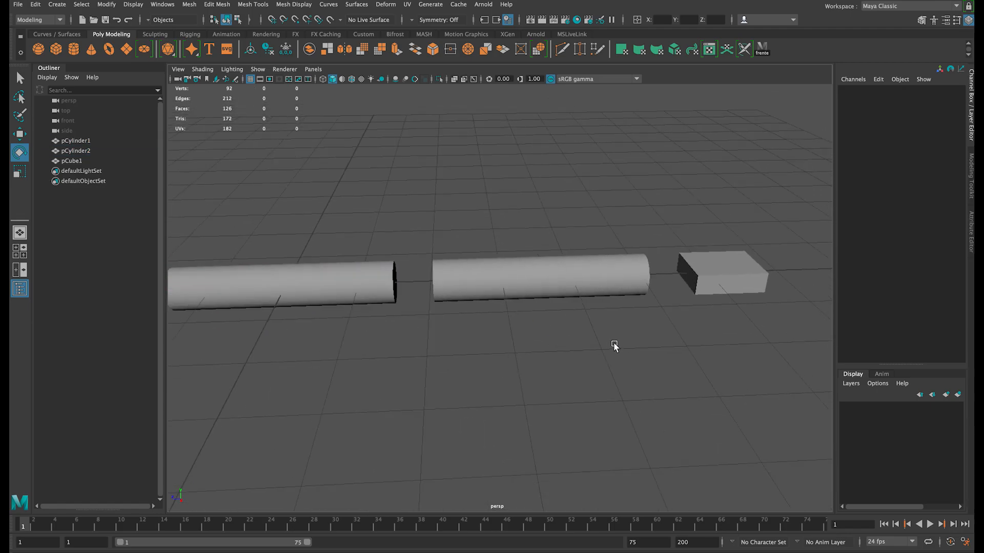
pyautogui.scroll(-2, 595, 328)
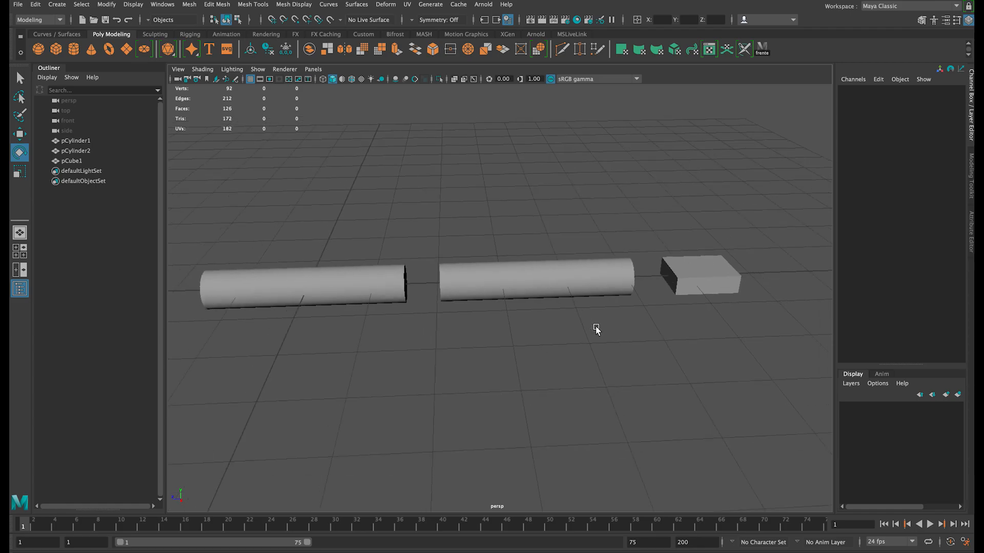
pyautogui.scroll(2, 597, 328)
pyautogui.moveTo(710, 208); pyautogui.dragTo(730, 349)
pyautogui.keyDown('shift'); pyautogui.moveTo(535, 233); pyautogui.dragTo(574, 342); pyautogui.keyUp('shift')
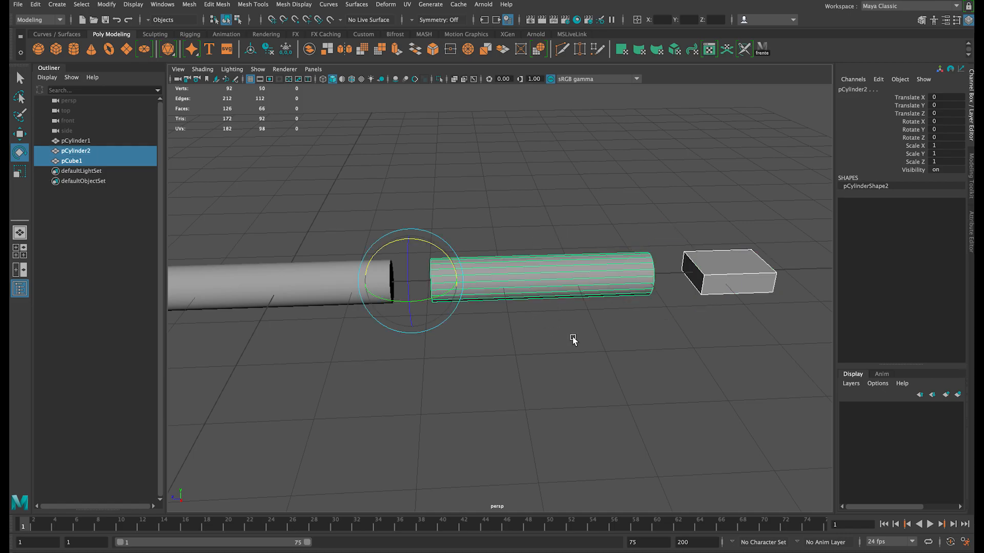
pyautogui.press('p')
# Parent pCylinder2, together with its child cube, to pCylinder1.
pyautogui.moveTo(522, 228); pyautogui.dragTo(522, 329)
pyautogui.keyDown('shift'); pyautogui.moveTo(272, 259); pyautogui.dragTo(301, 336); pyautogui.keyUp('shift')
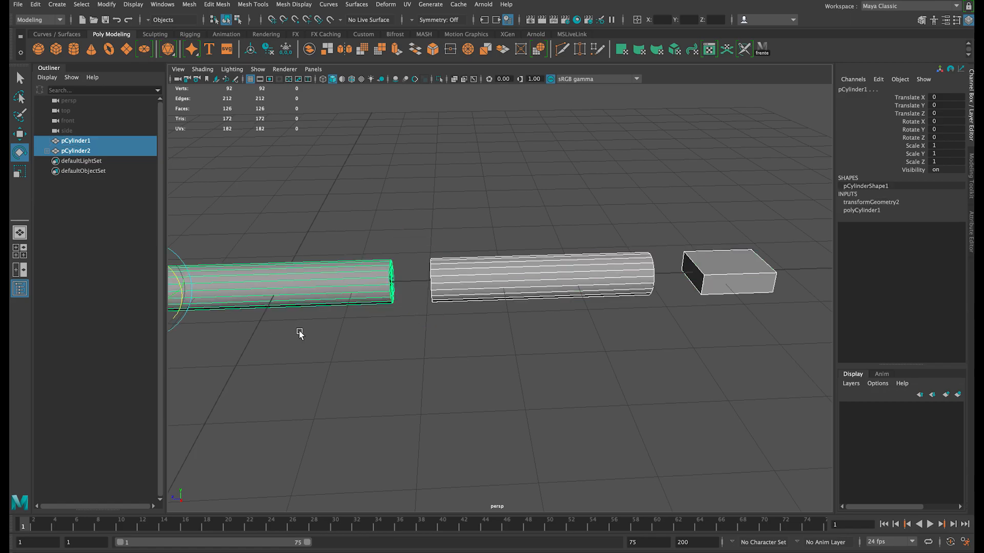
pyautogui.press('p')
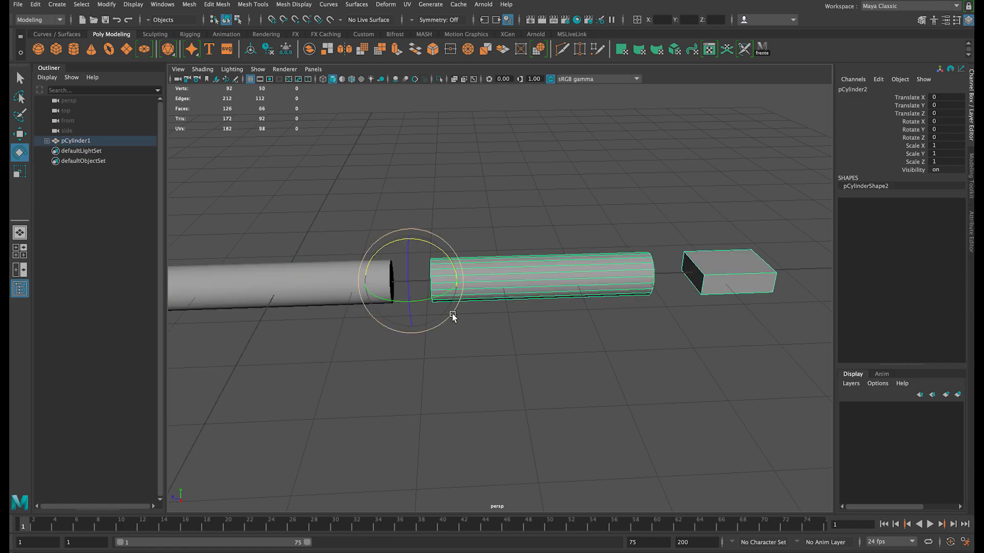
# Key pCylinder2 in its straight pose at frame 1 and move the current time to frame 40.
pyautogui.keyDown('alt'); pyautogui.moveTo(453, 315); pyautogui.dragTo(460, 220, button='right'); pyautogui.keyUp('alt')
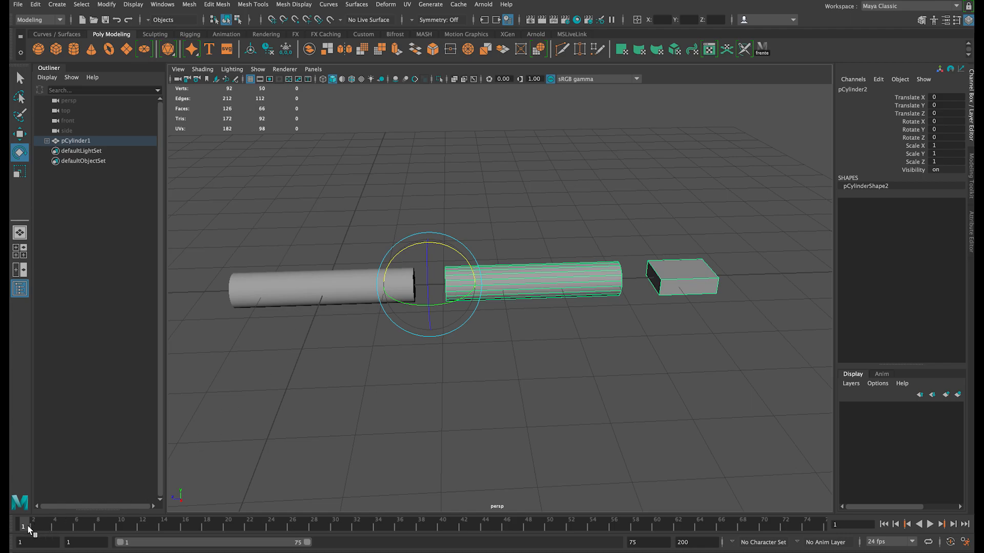
pyautogui.press('s')
pyautogui.click(442, 525)
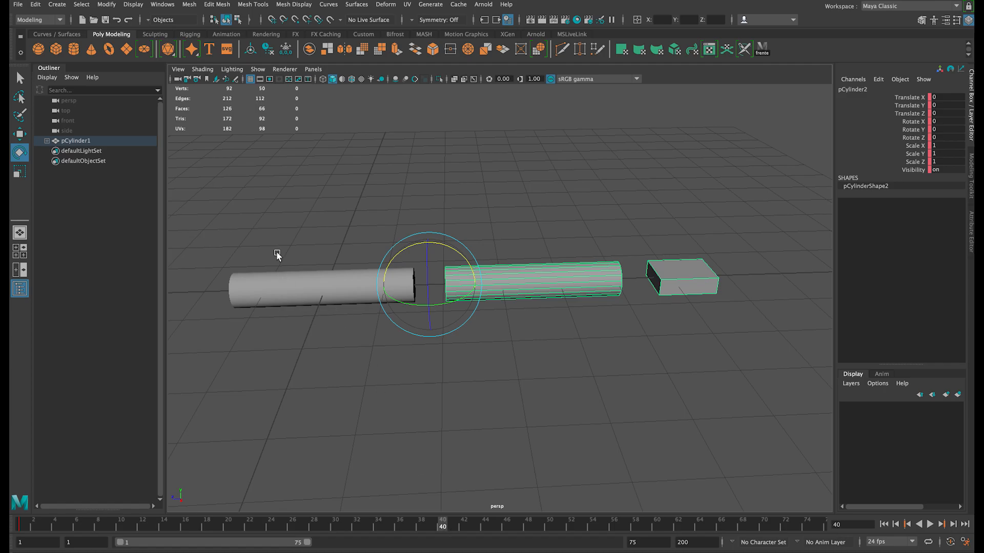
# Key pCylinder1 at frame 1 and rotate it downward to about -55.3 on X at frame 40.
pyautogui.click(308, 277)
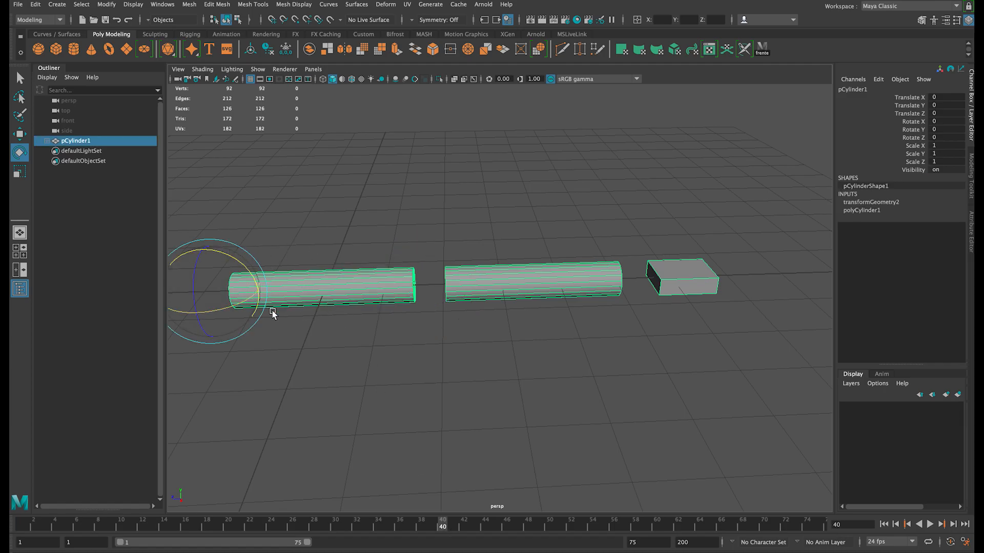
pyautogui.click(24, 524)
pyautogui.press('s')
pyautogui.click(442, 523)
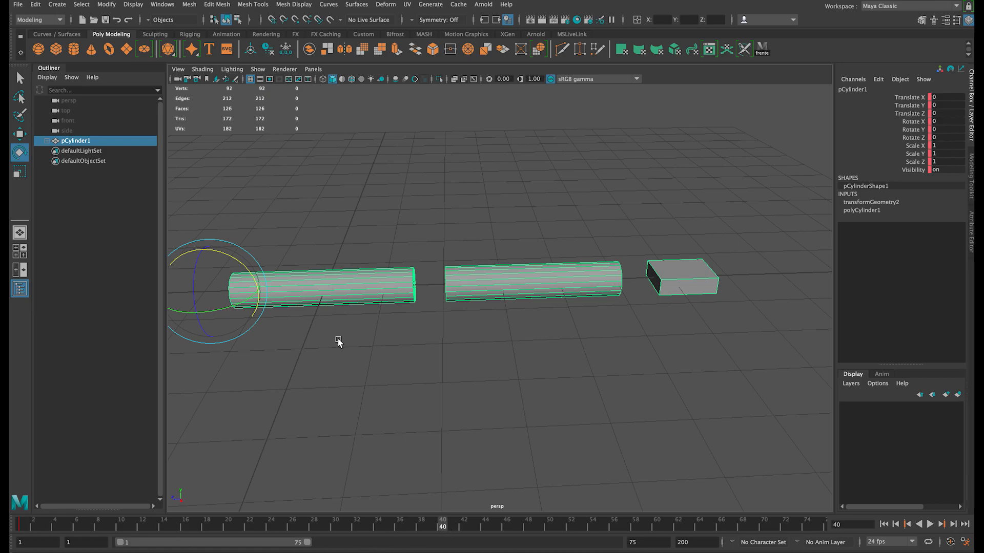
pyautogui.moveTo(232, 257); pyautogui.dragTo(259, 291)
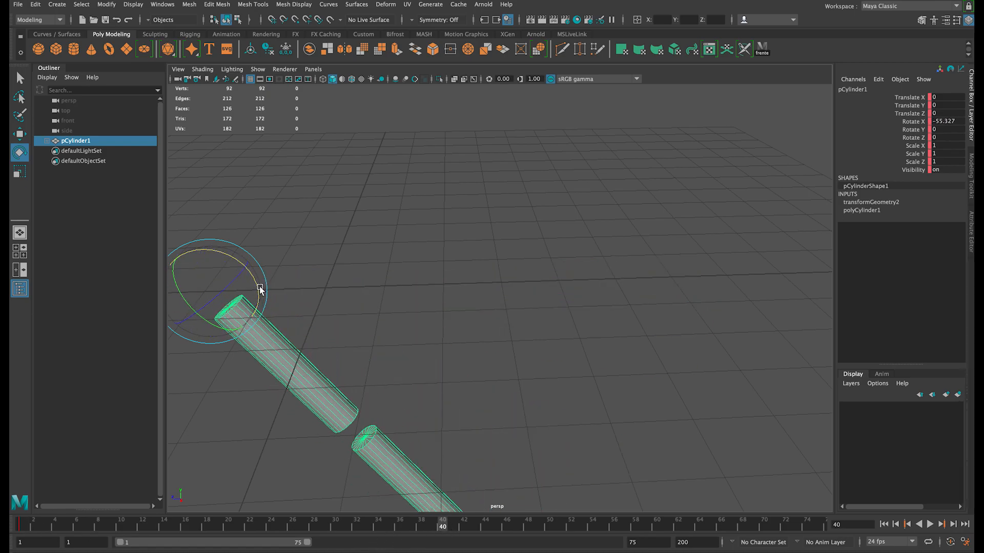
# Rotate pCylinder2 upward to about 83 on X at frame 40 and play the arm animation.
pyautogui.click(390, 491)
pyautogui.moveTo(382, 402); pyautogui.dragTo(394, 467)
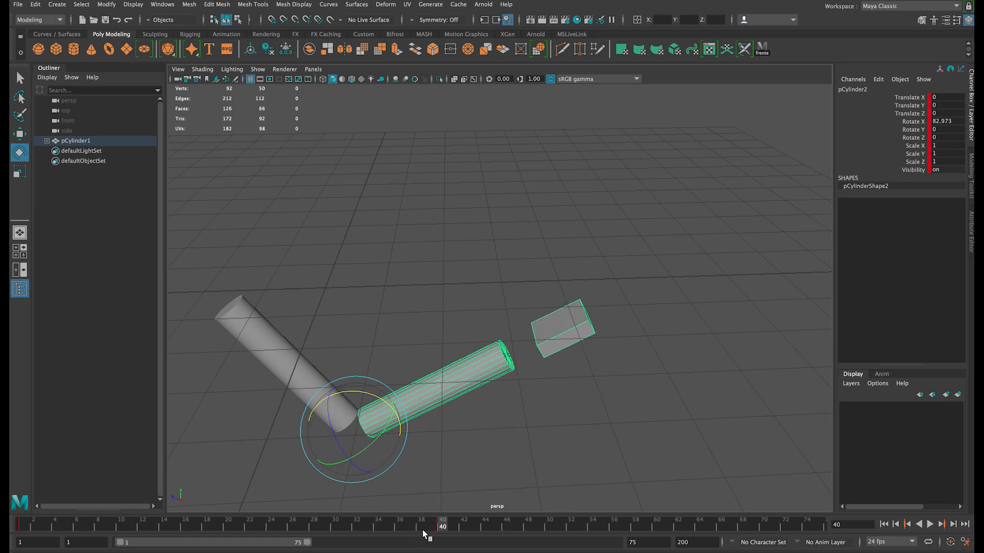
pyautogui.hotkey('alt', 'v')
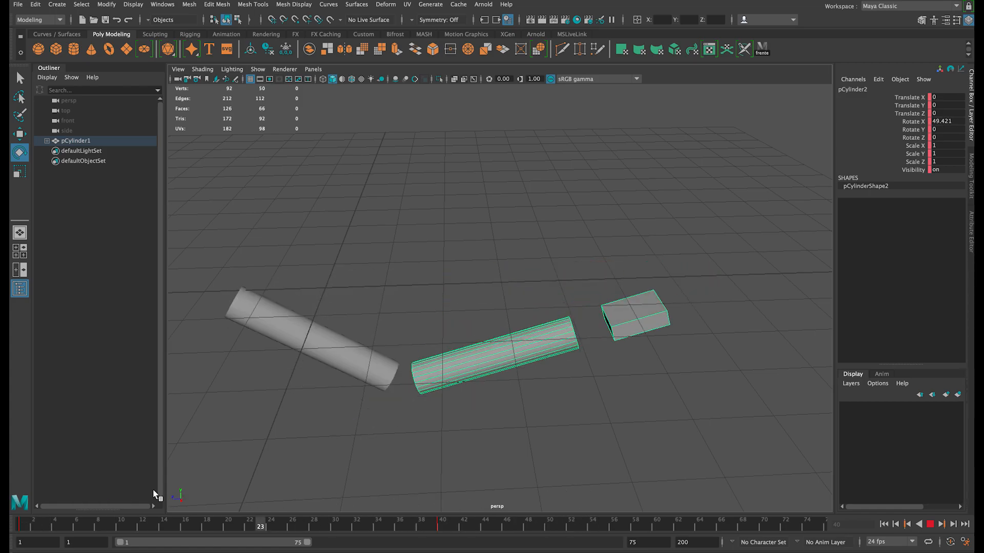
pyautogui.hotkey('alt', 'v')
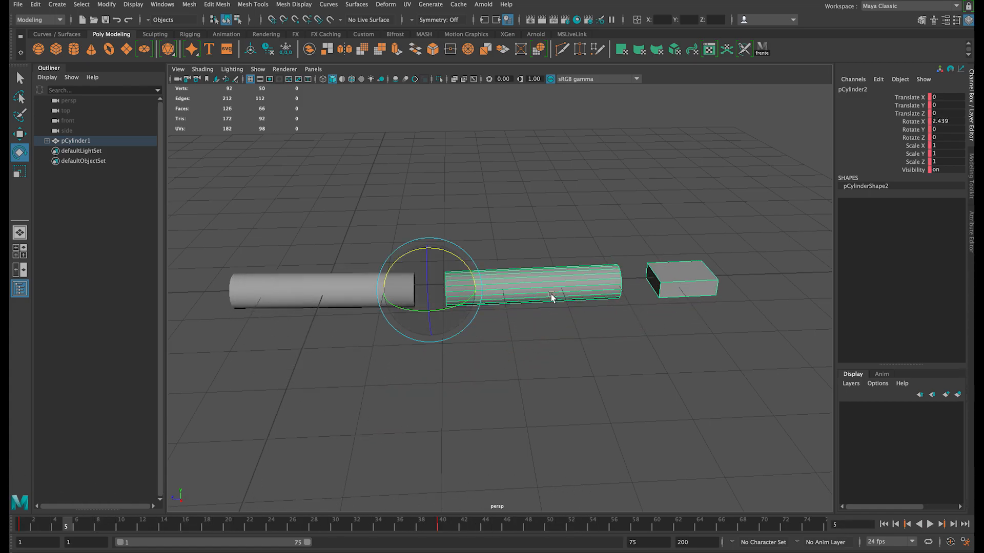
# Expand the pCylinder1 hierarchy and select pCylinder1, pCylinder2 and pCube1 in turn to examine their parent-child relationships.
pyautogui.click(47, 142)
pyautogui.click(115, 185)
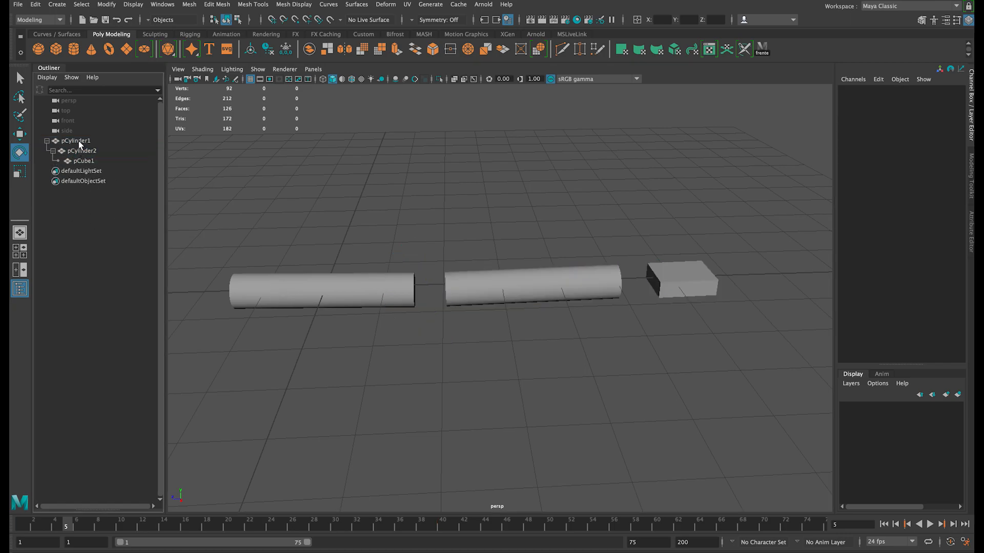
pyautogui.click(76, 142)
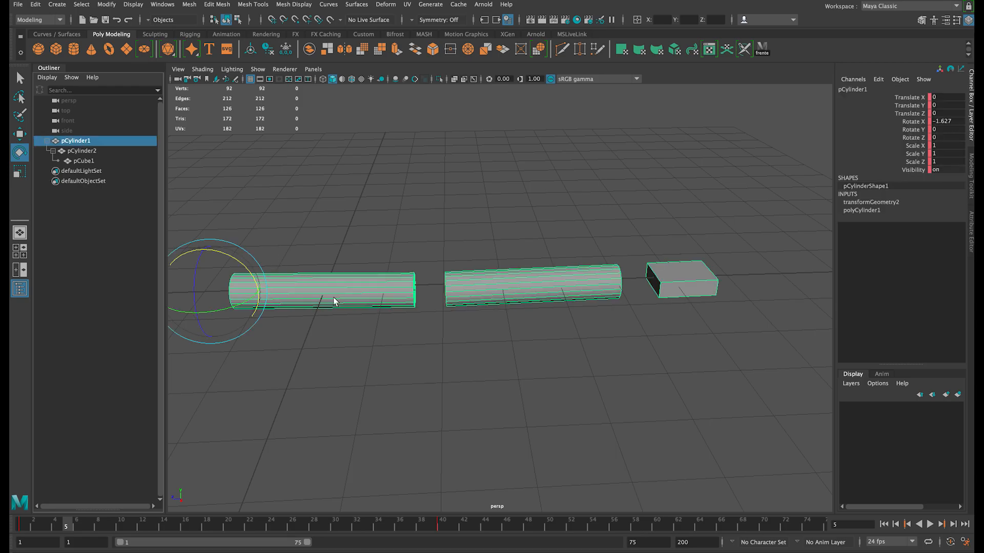
pyautogui.click(90, 152)
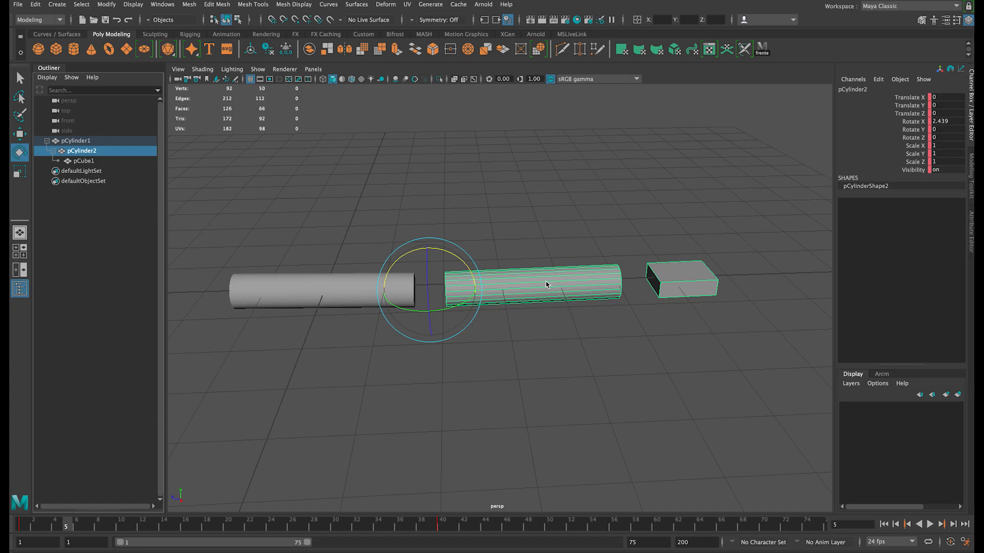
pyautogui.click(87, 161)
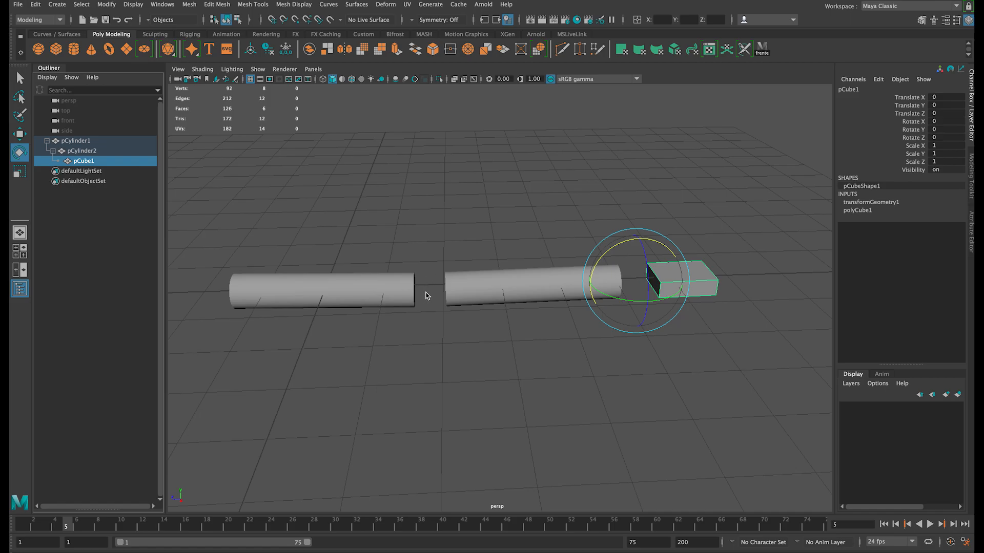
# Return to frame 1, select both cylinders and the cube, and play the animation of the parented arm.
pyautogui.moveTo(59, 530); pyautogui.dragTo(10, 530)
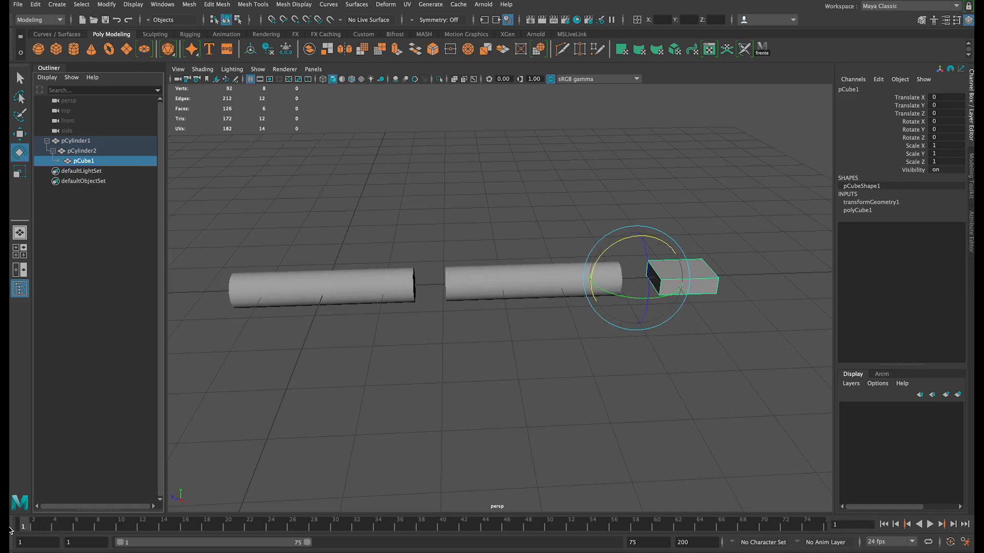
pyautogui.moveTo(699, 213); pyautogui.dragTo(281, 369)
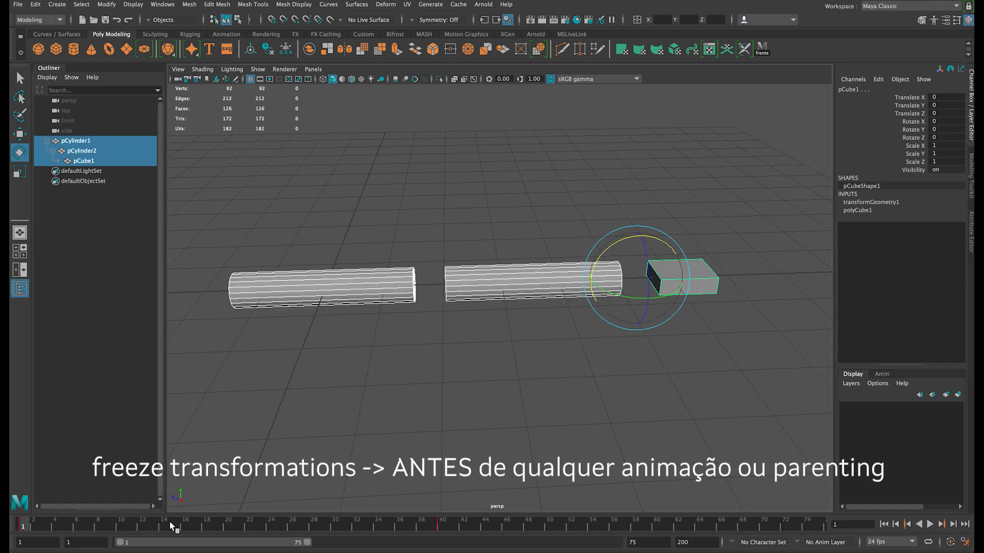
pyautogui.hotkey('alt', 'v')
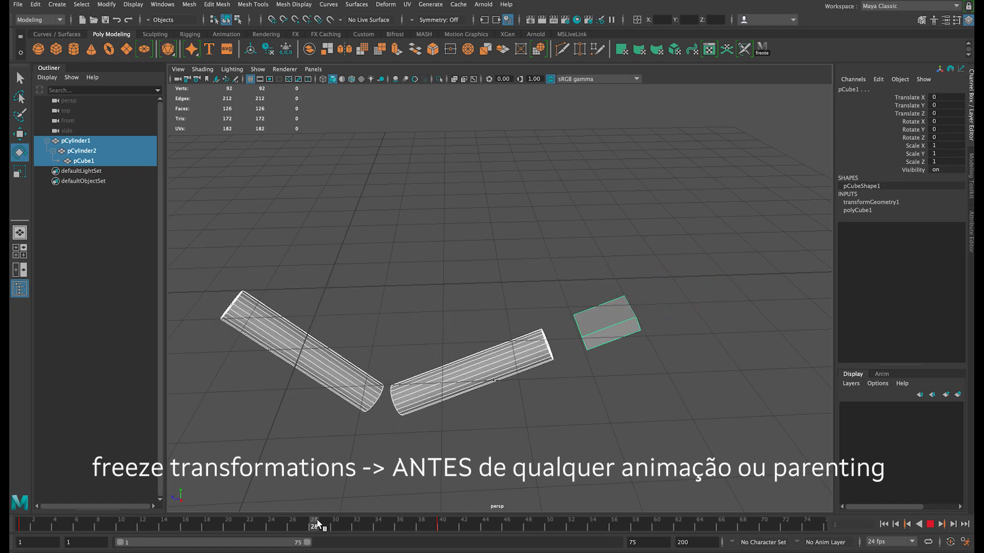
# Key pCube1 at frames 12, 24 and 40, rotate it to about -38.8 on Y at frame 24, and play the animation.
pyautogui.hotkey('alt', 'v')
pyautogui.moveTo(742, 200); pyautogui.dragTo(675, 394)
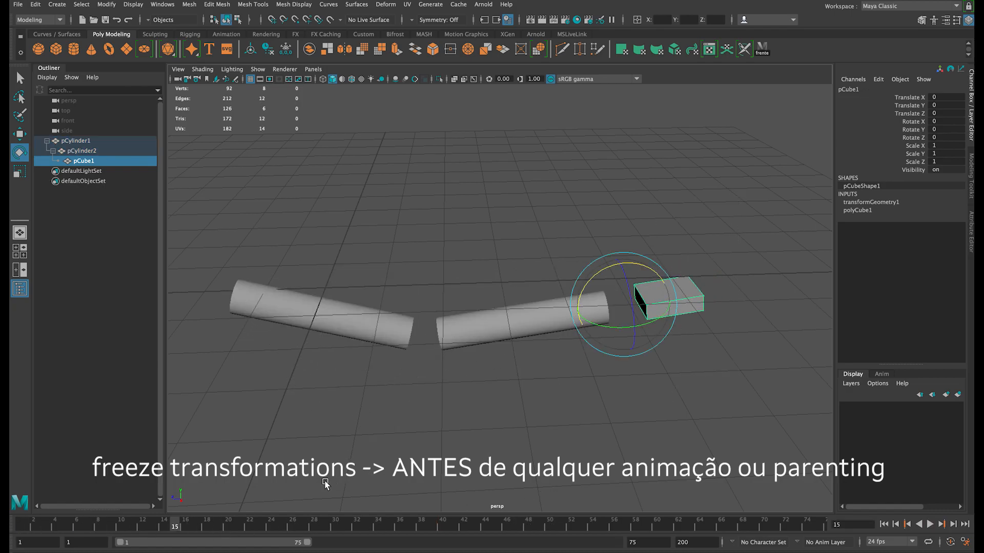
pyautogui.click(143, 528)
pyautogui.moveTo(143, 528); pyautogui.dragTo(443, 528)
pyautogui.moveTo(551, 360); pyautogui.dragTo(542, 395)
pyautogui.click(272, 530)
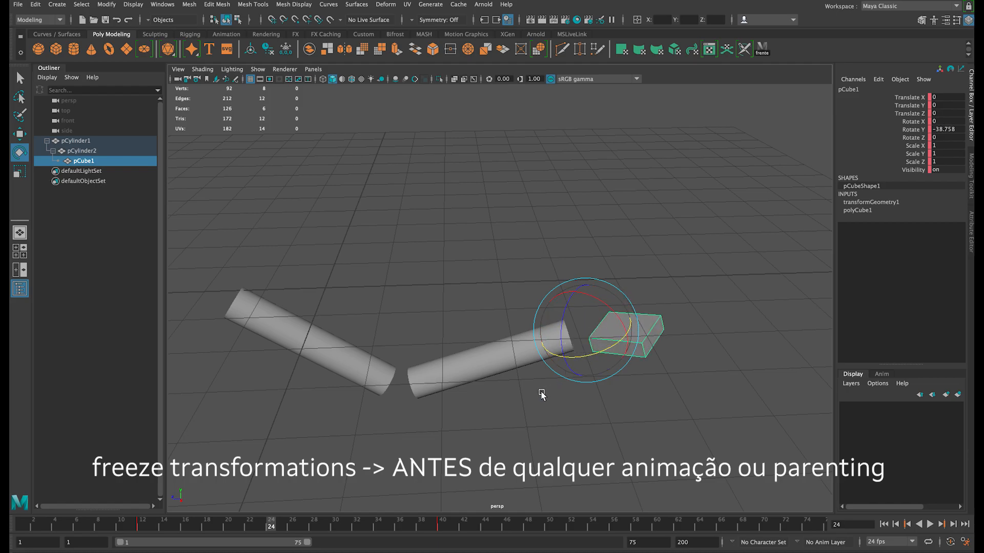
pyautogui.moveTo(188, 528)
pyautogui.mouseDown()
pyautogui.moveTo(137, 528)
pyautogui.moveTo(562, 529)
pyautogui.moveTo(132, 536)
pyautogui.moveTo(402, 527)
pyautogui.moveTo(171, 522)
pyautogui.mouseUp()
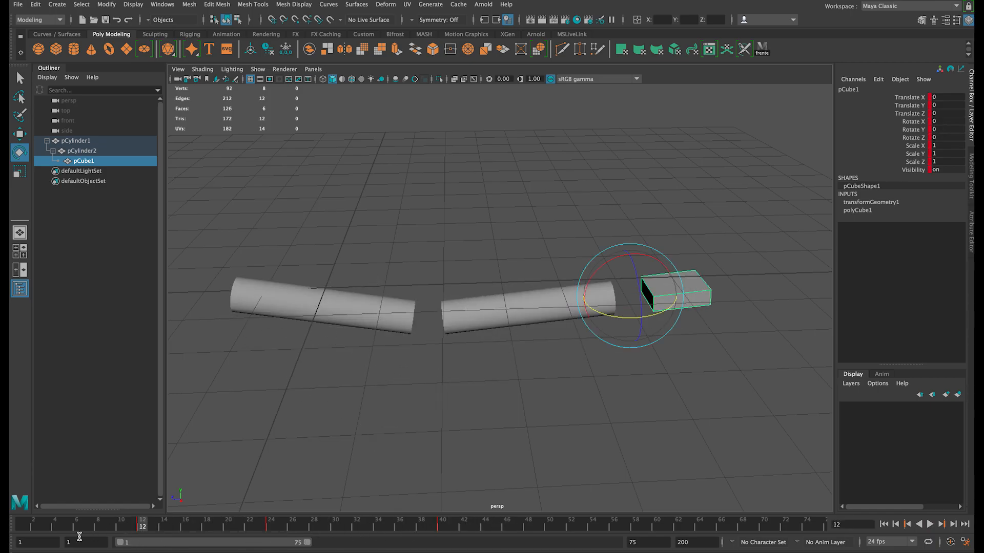
pyautogui.hotkey('alt', 'v')
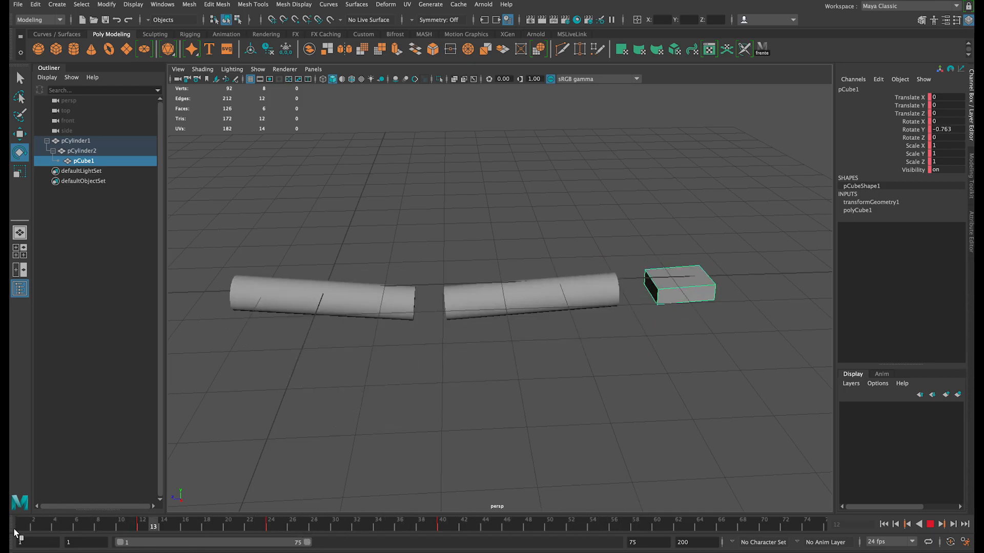
pyautogui.hotkey('alt', 'v')
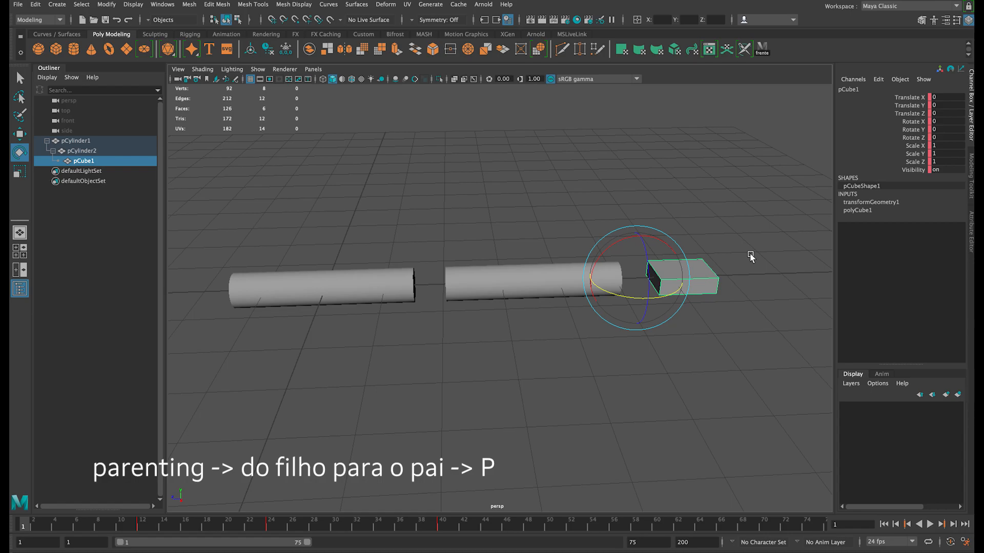
# Select the cube followed by the cylinders, and pCube1 in the hierarchy, to review the child-to-parent selection order for parenting.
pyautogui.moveTo(738, 235); pyautogui.dragTo(697, 334)
pyautogui.keyDown('shift'); pyautogui.moveTo(514, 238); pyautogui.dragTo(554, 347); pyautogui.keyUp('shift')
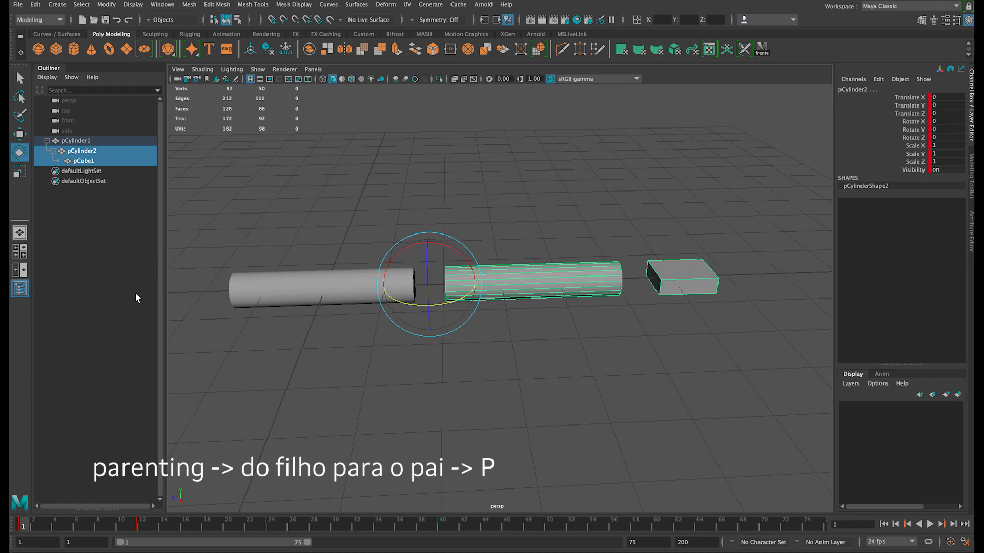
pyautogui.moveTo(724, 205); pyautogui.dragTo(330, 363)
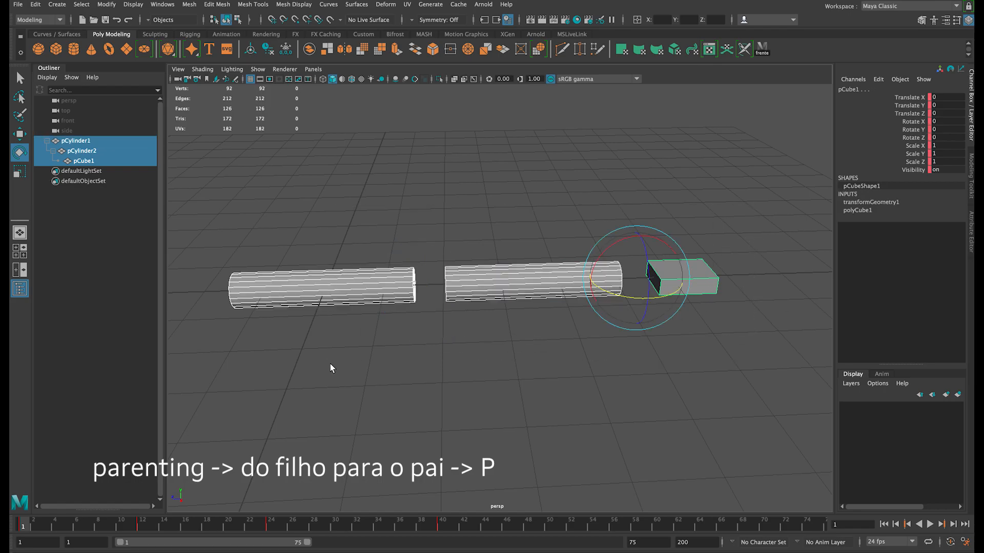
pyautogui.click(559, 363)
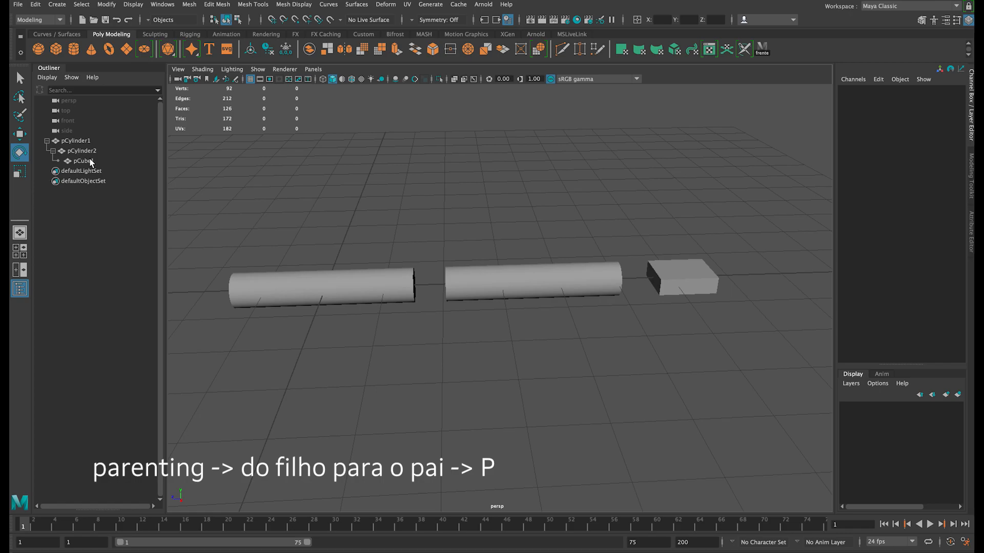
pyautogui.moveTo(87, 162); pyautogui.dragTo(86, 244)
pyautogui.moveTo(72, 161); pyautogui.dragTo(85, 152)
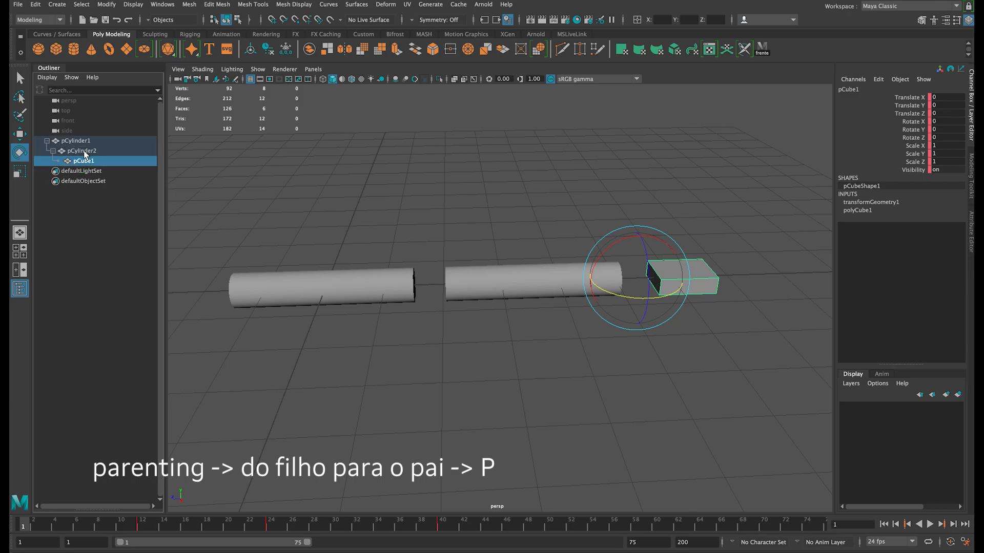
pyautogui.click(106, 277)
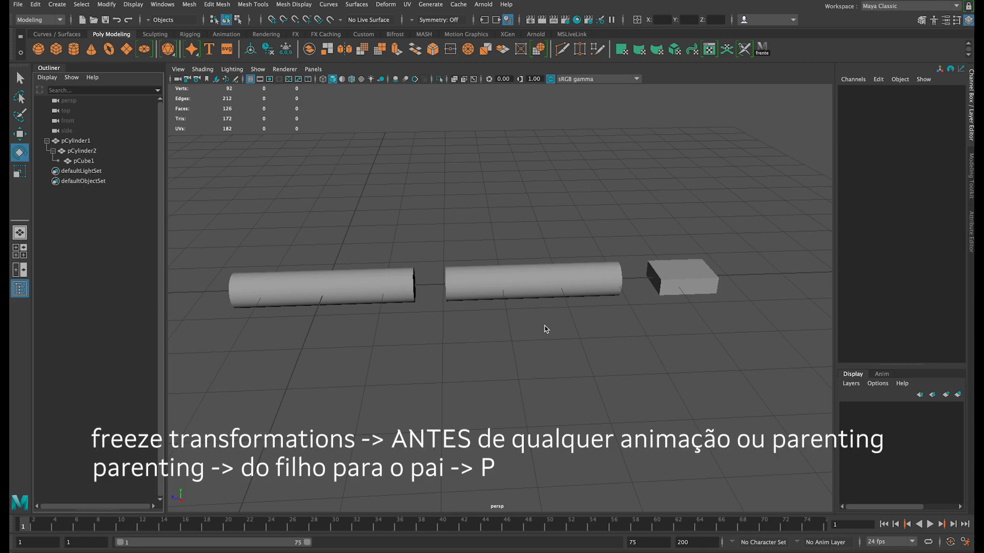
# Select the cube and both cylinders, play the complete arm animation, and stop it back at frame 1.
pyautogui.moveTo(757, 226)
pyautogui.mouseDown()
pyautogui.moveTo(307, 362)
pyautogui.moveTo(145, 277)
pyautogui.mouseUp()
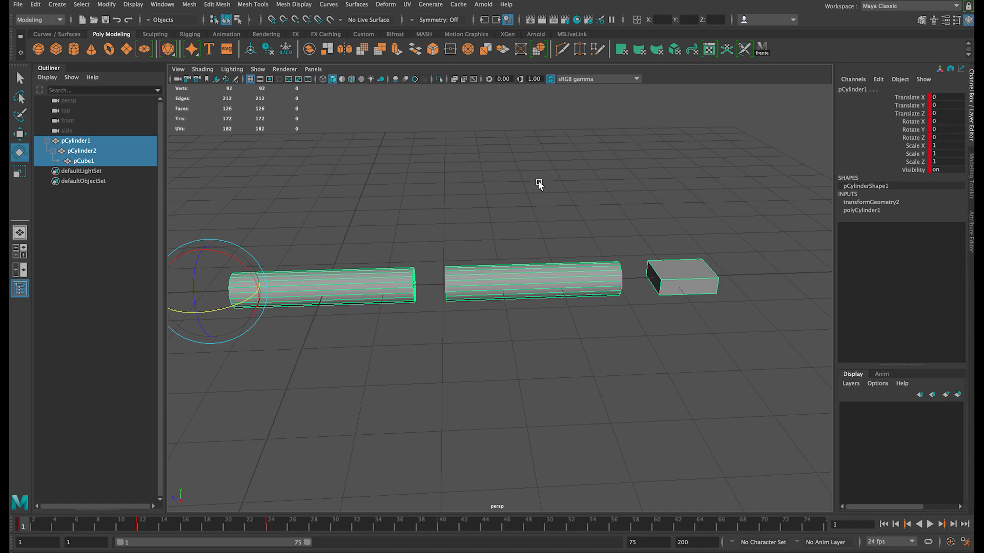
pyautogui.moveTo(87, 513); pyautogui.dragTo(476, 509)
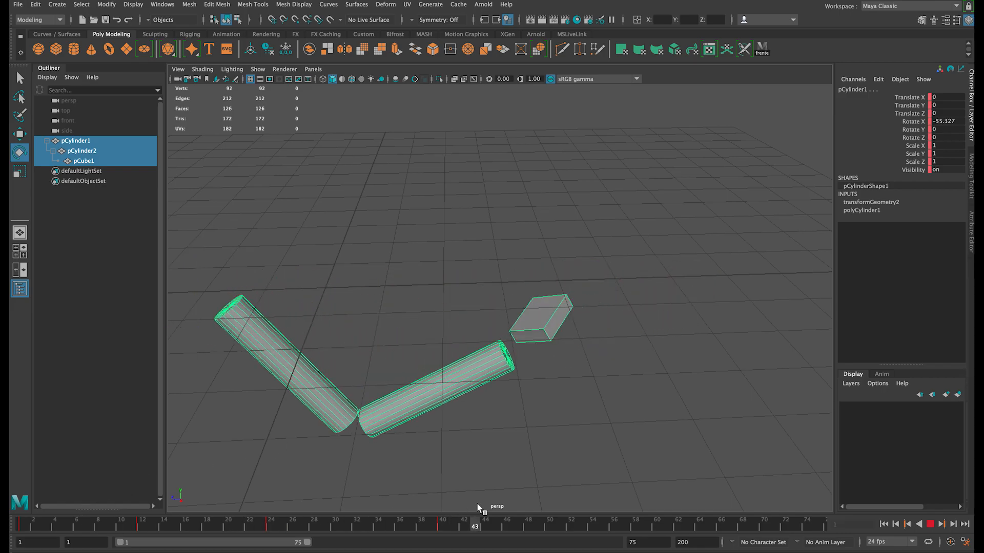
pyautogui.press('Escape')
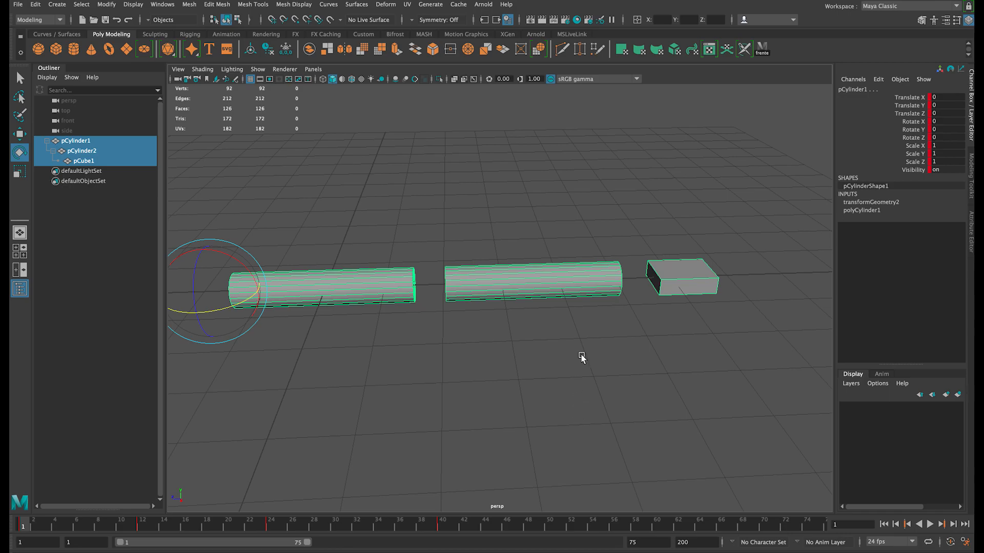